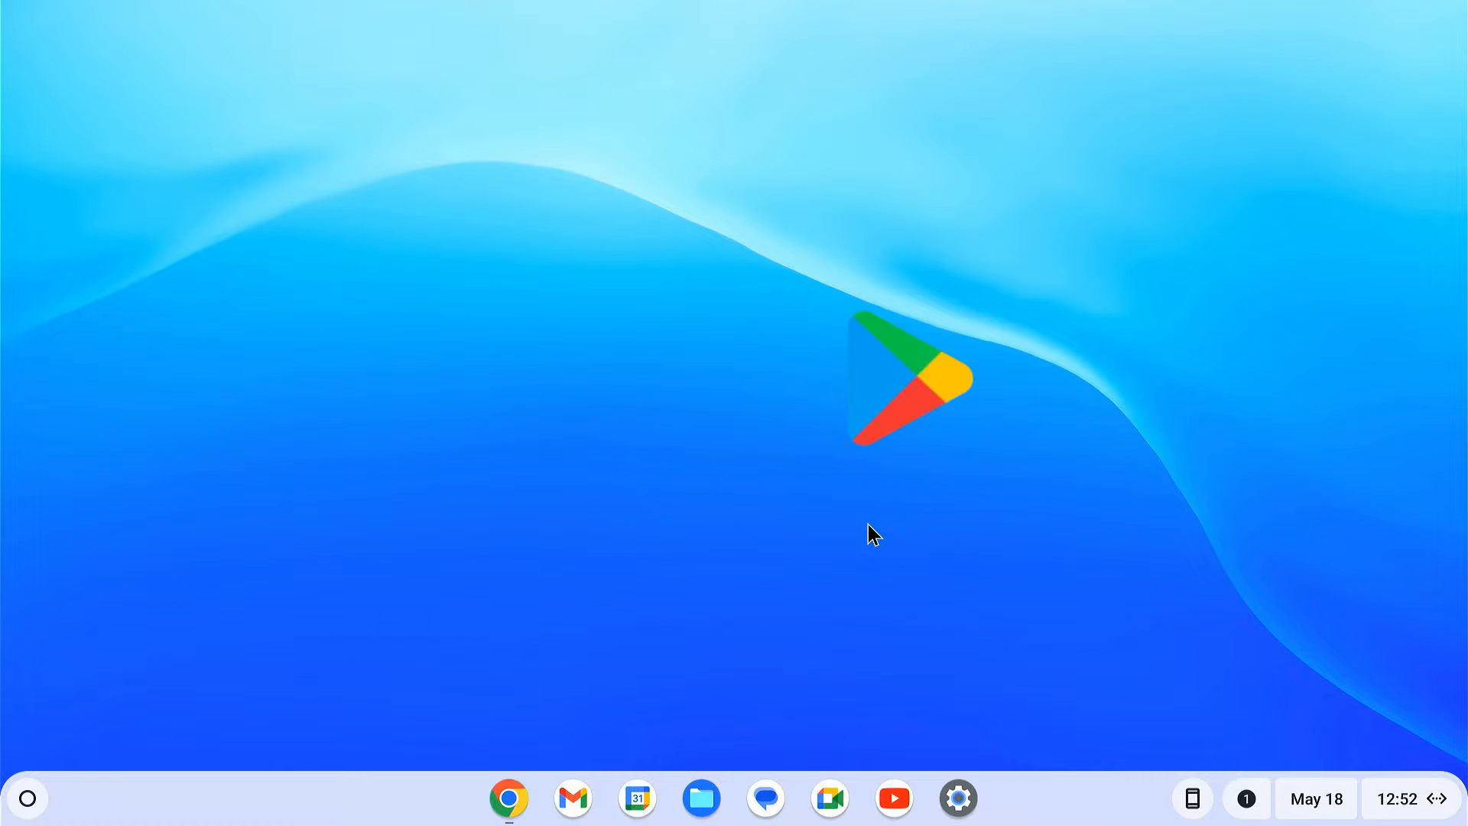
# - Glance at the app launcher, then bring up Google Chrome from the shelf
pyautogui.click(29, 799)
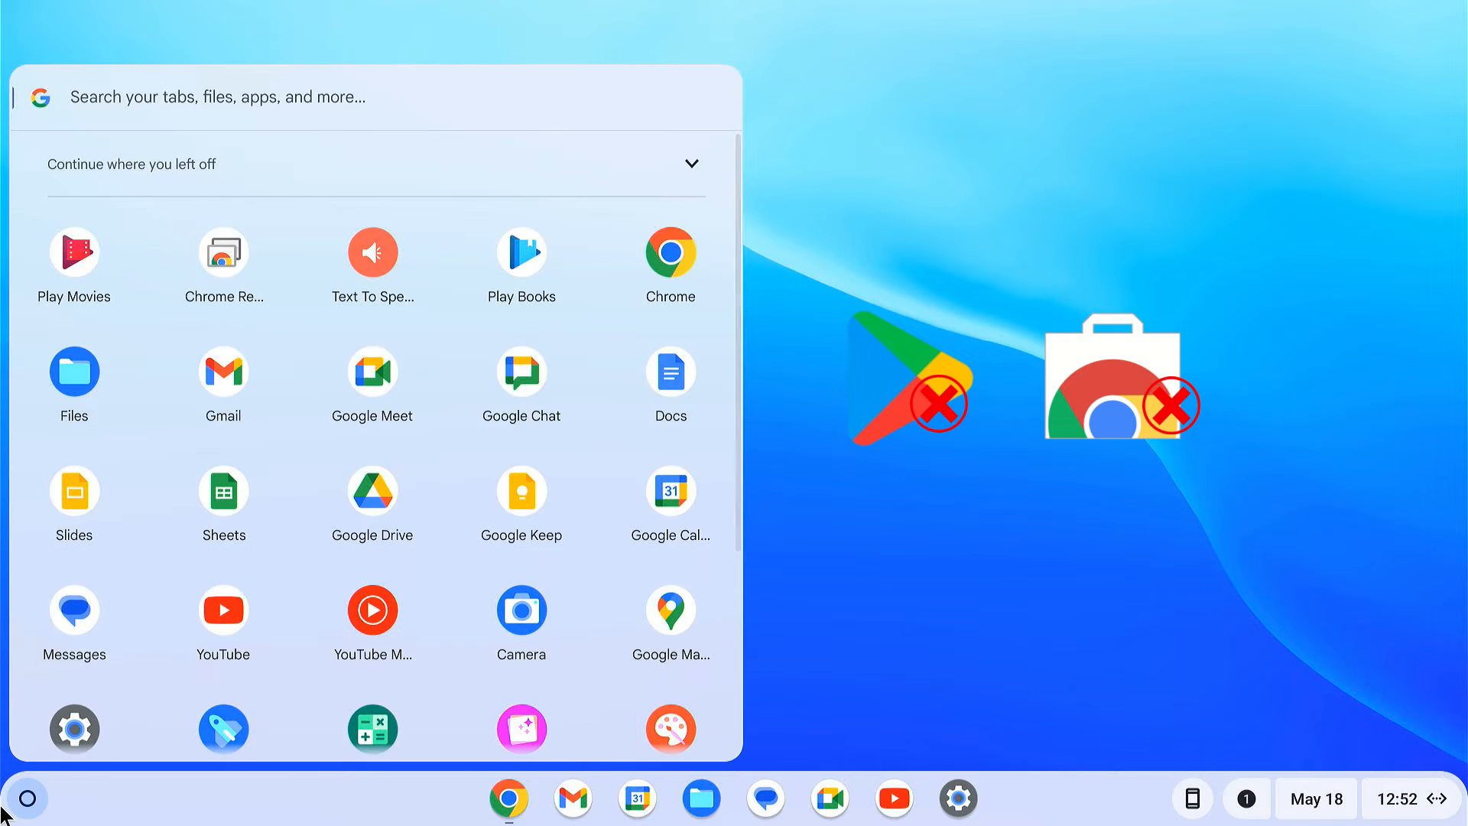
pyautogui.scroll(-5, 438, 554)
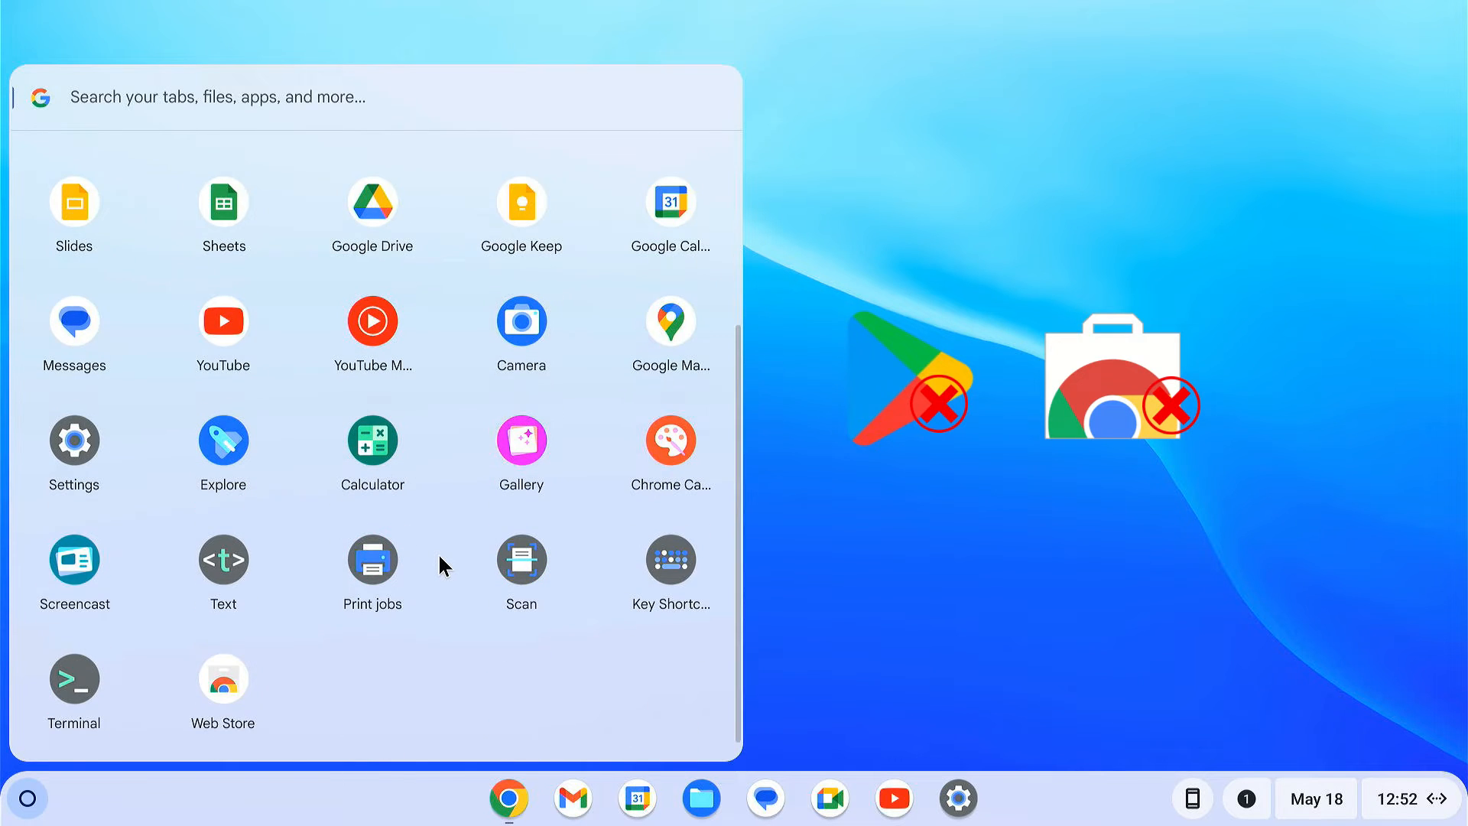
pyautogui.scroll(5, 438, 554)
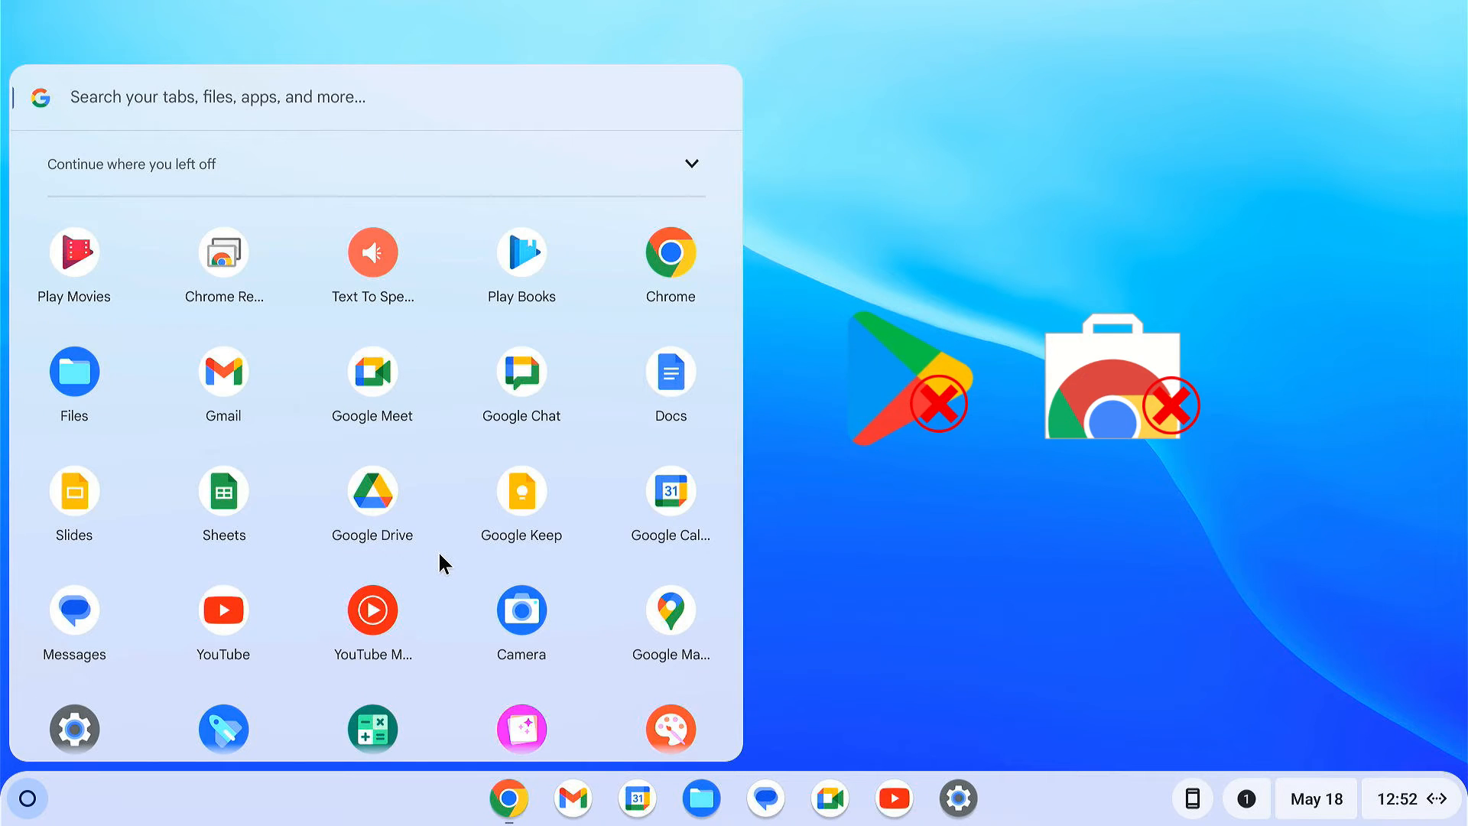
pyautogui.click(797, 489)
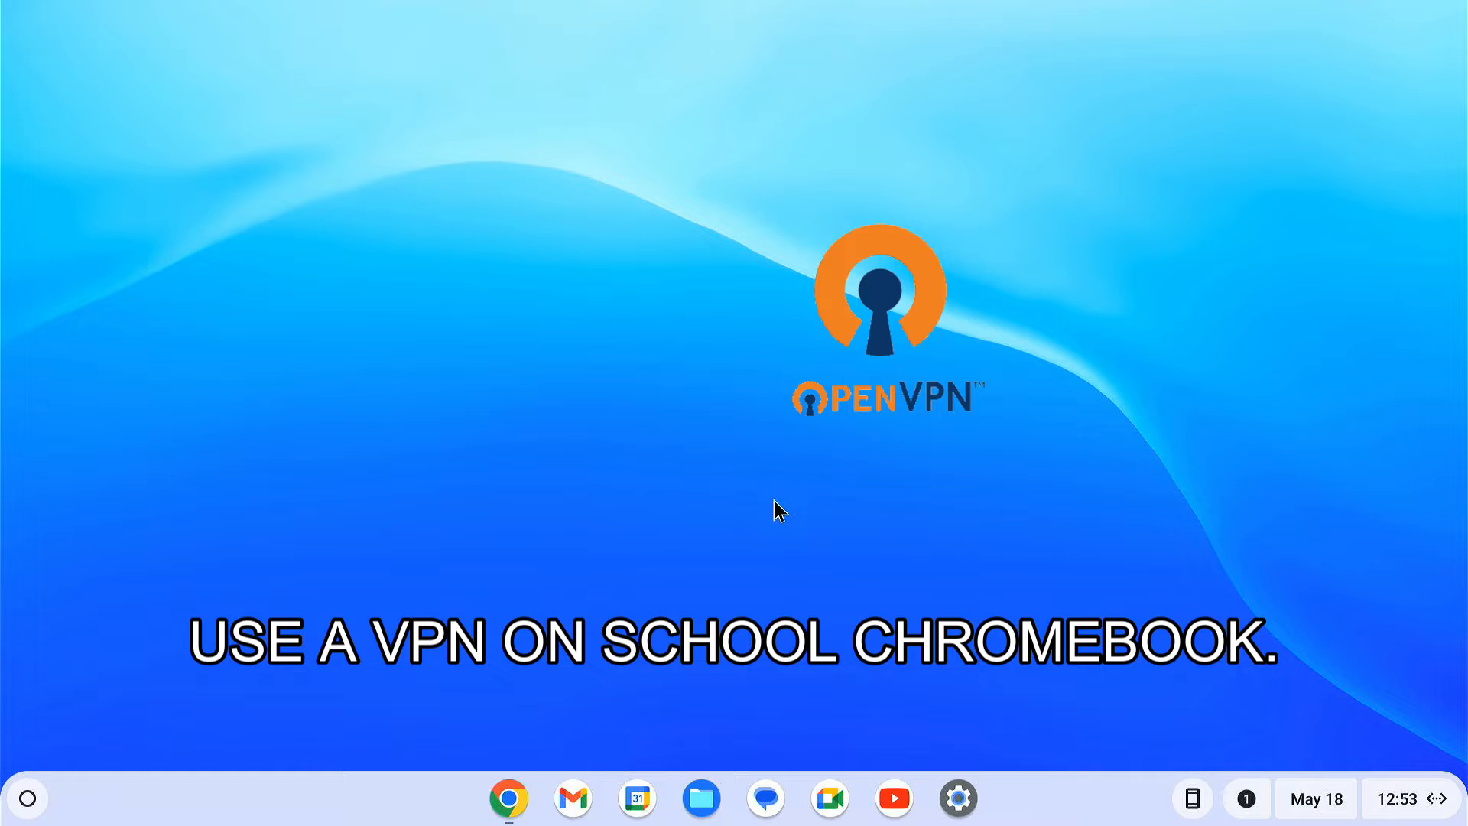
pyautogui.click(508, 798)
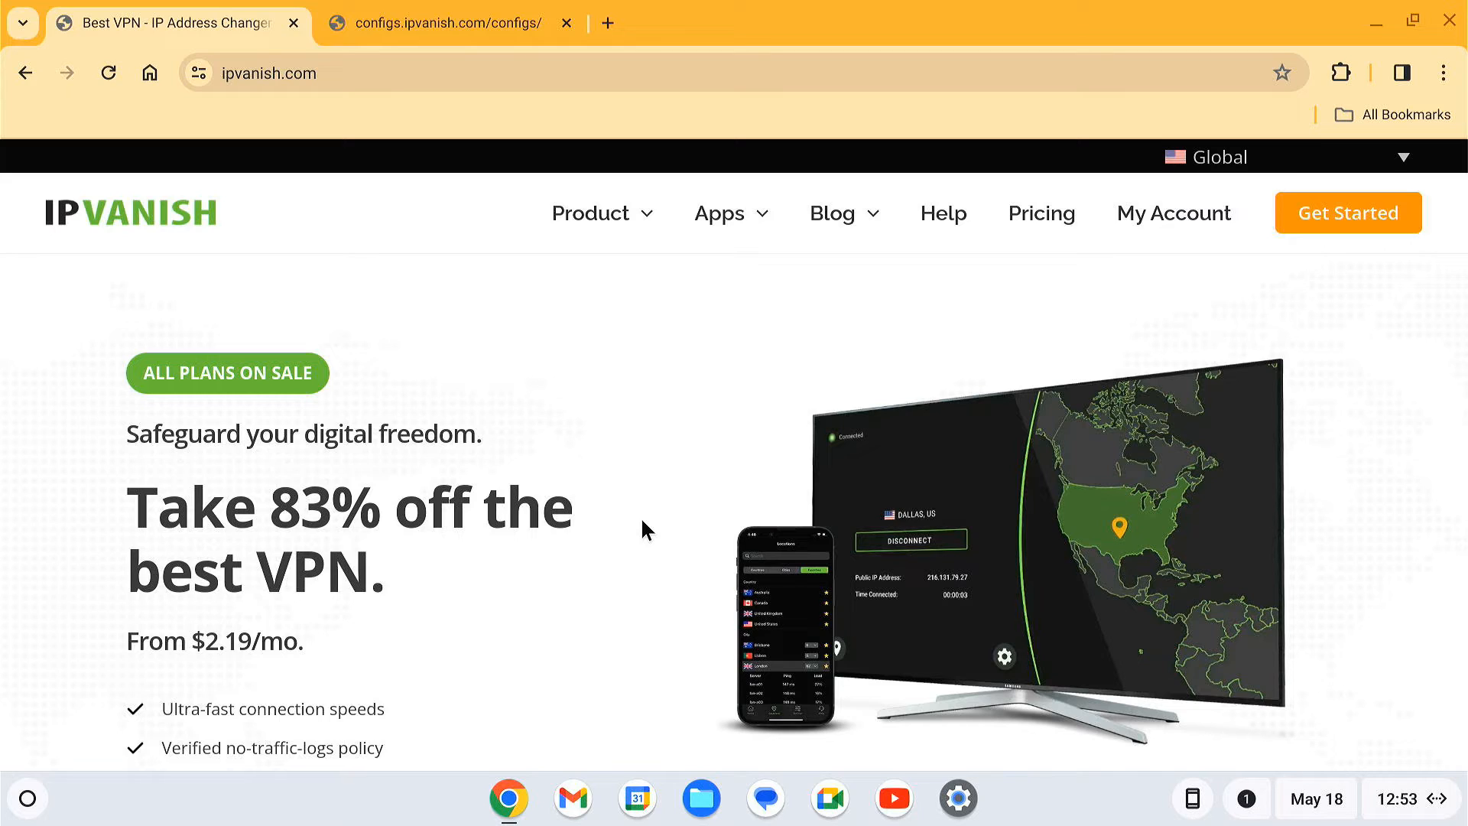
# - Download ca.ipvanish.com.crt from the configs.ipvanish.com listing and reveal it in Downloads
pyautogui.click(451, 22)
pyautogui.click(463, 74)
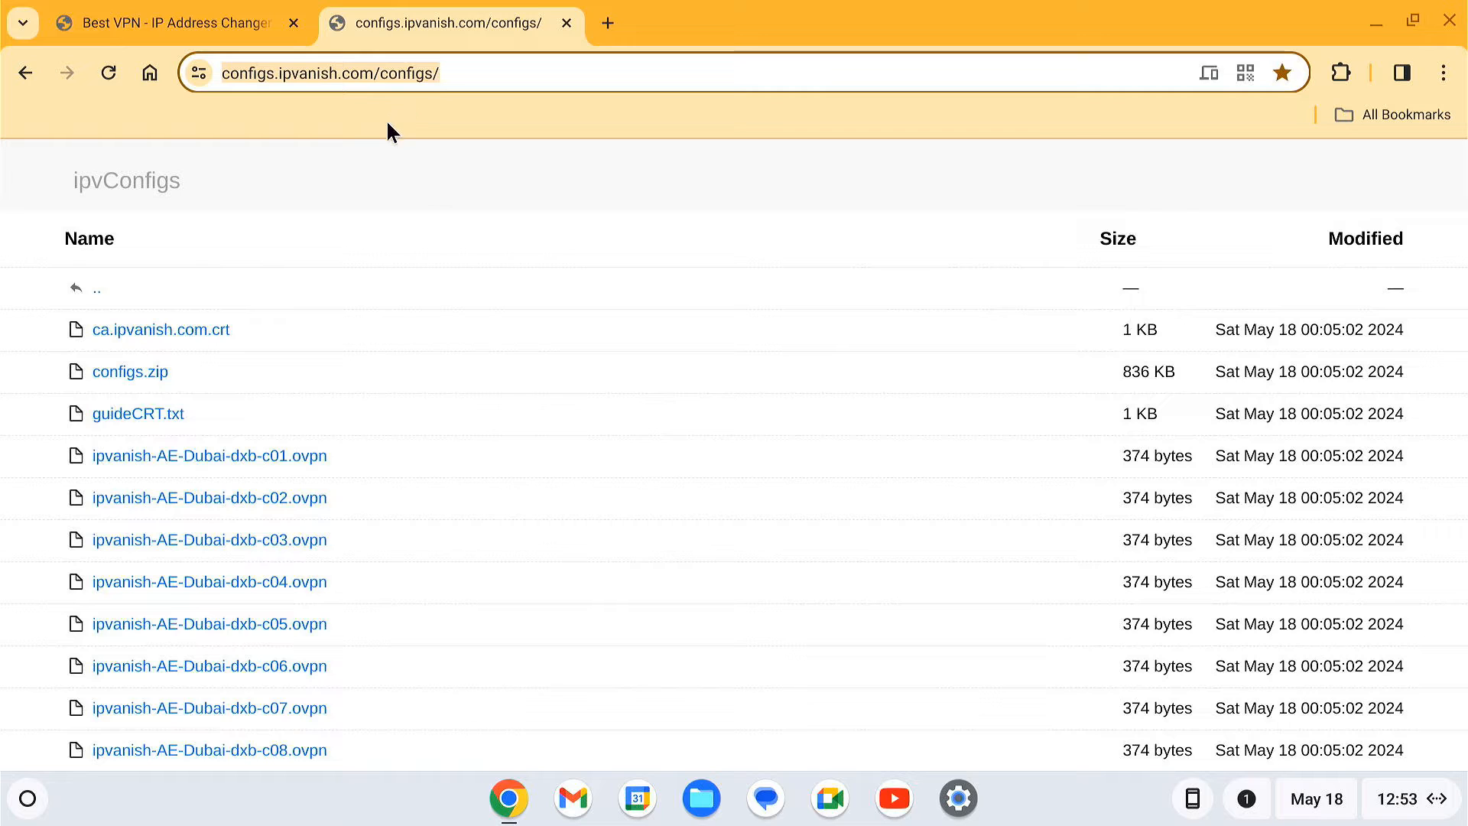
pyautogui.click(214, 340)
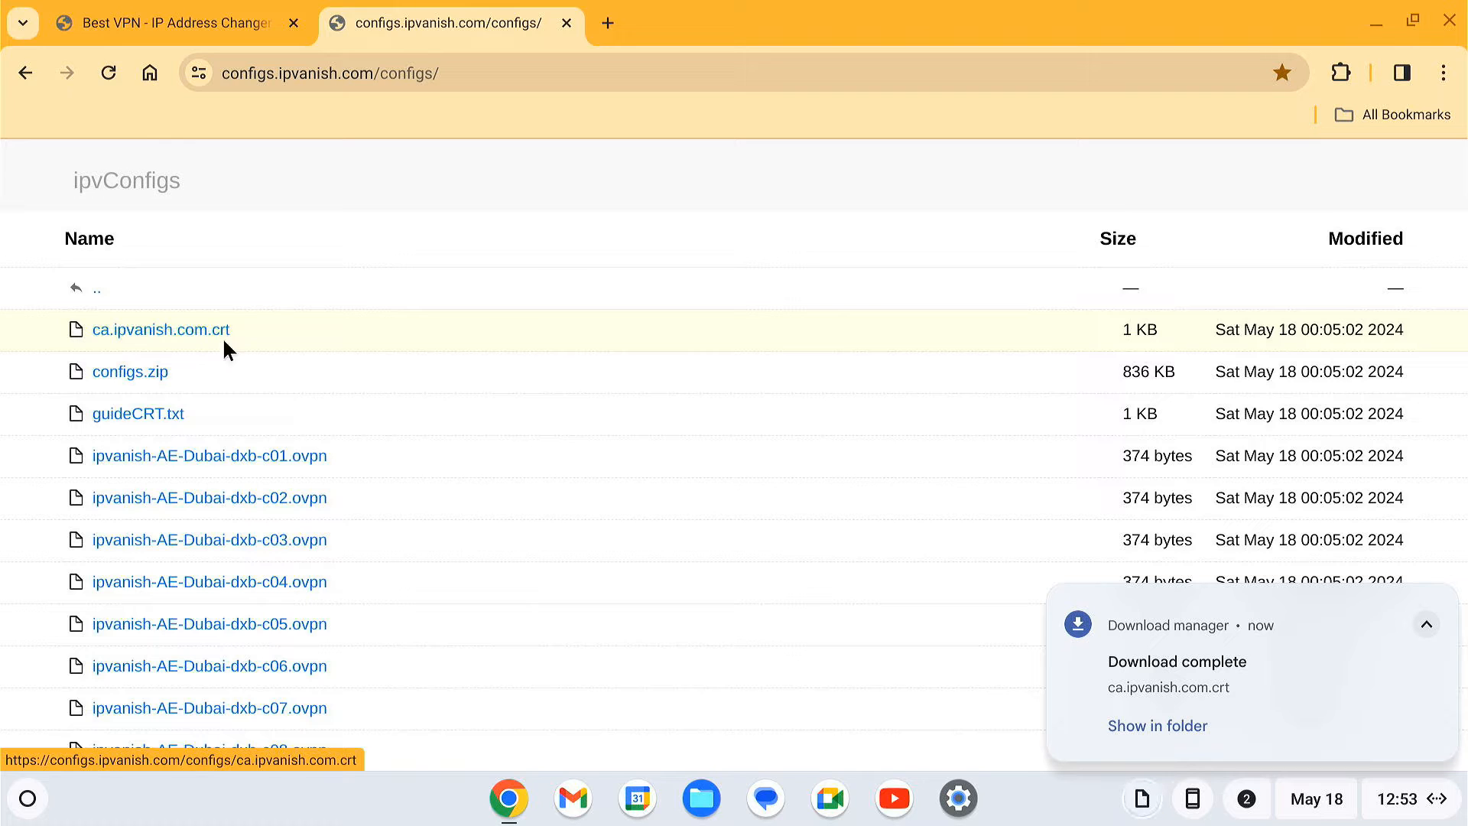
pyautogui.click(1128, 725)
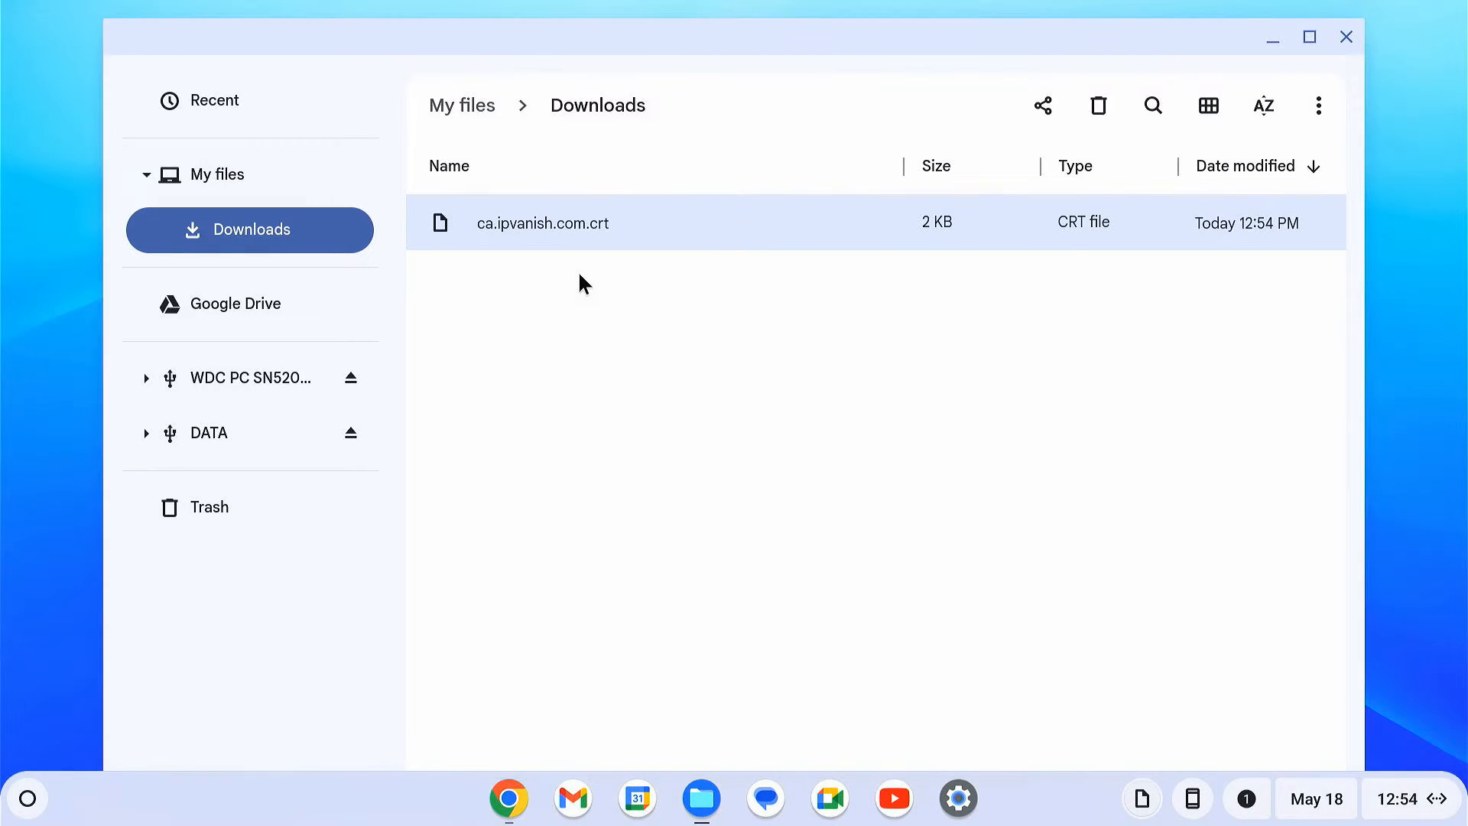
# - Put away the Files window and load chrome://settings/certificates in a new Chrome tab
pyautogui.click(1273, 38)
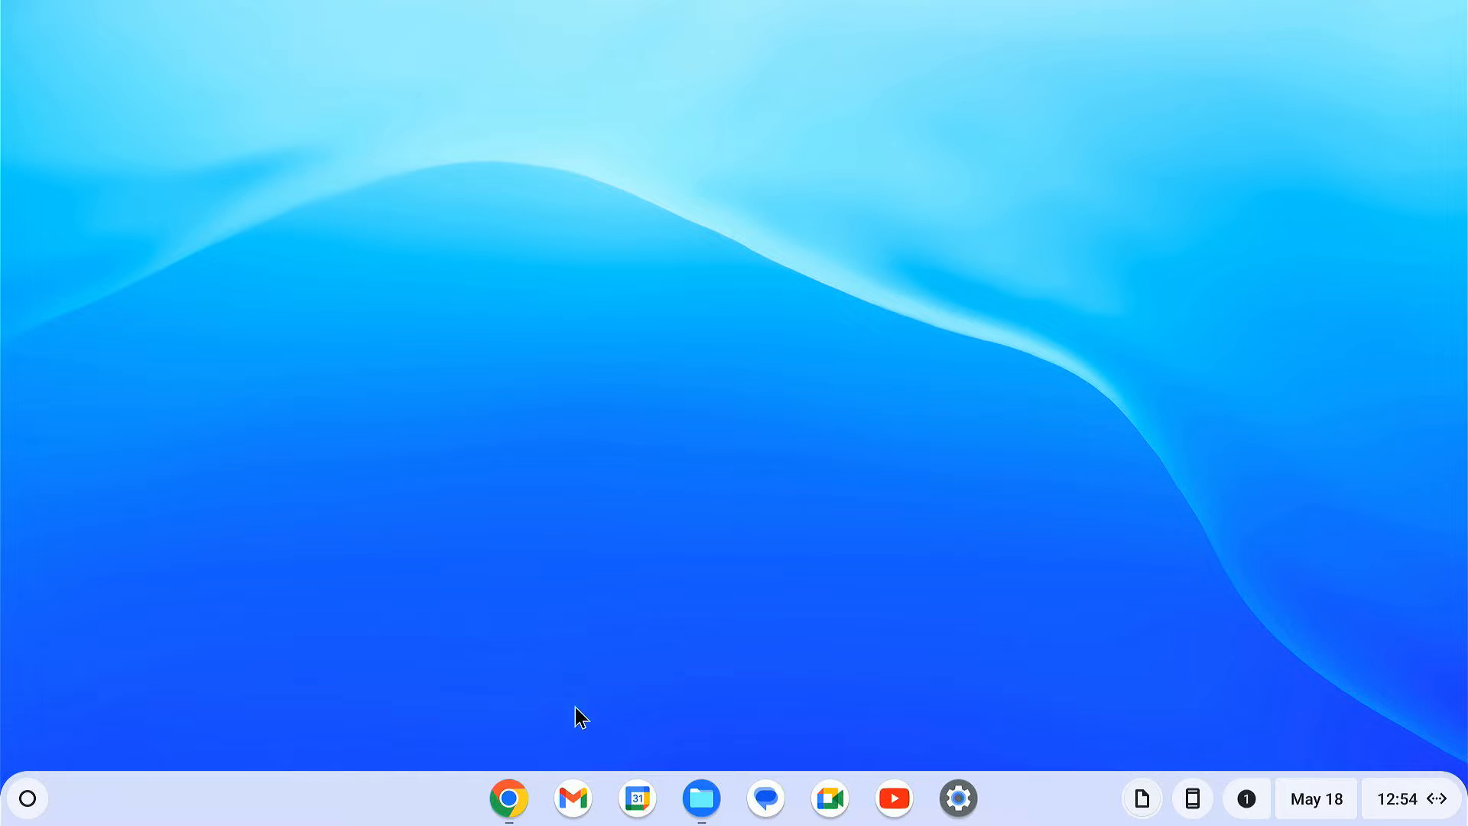
pyautogui.click(508, 798)
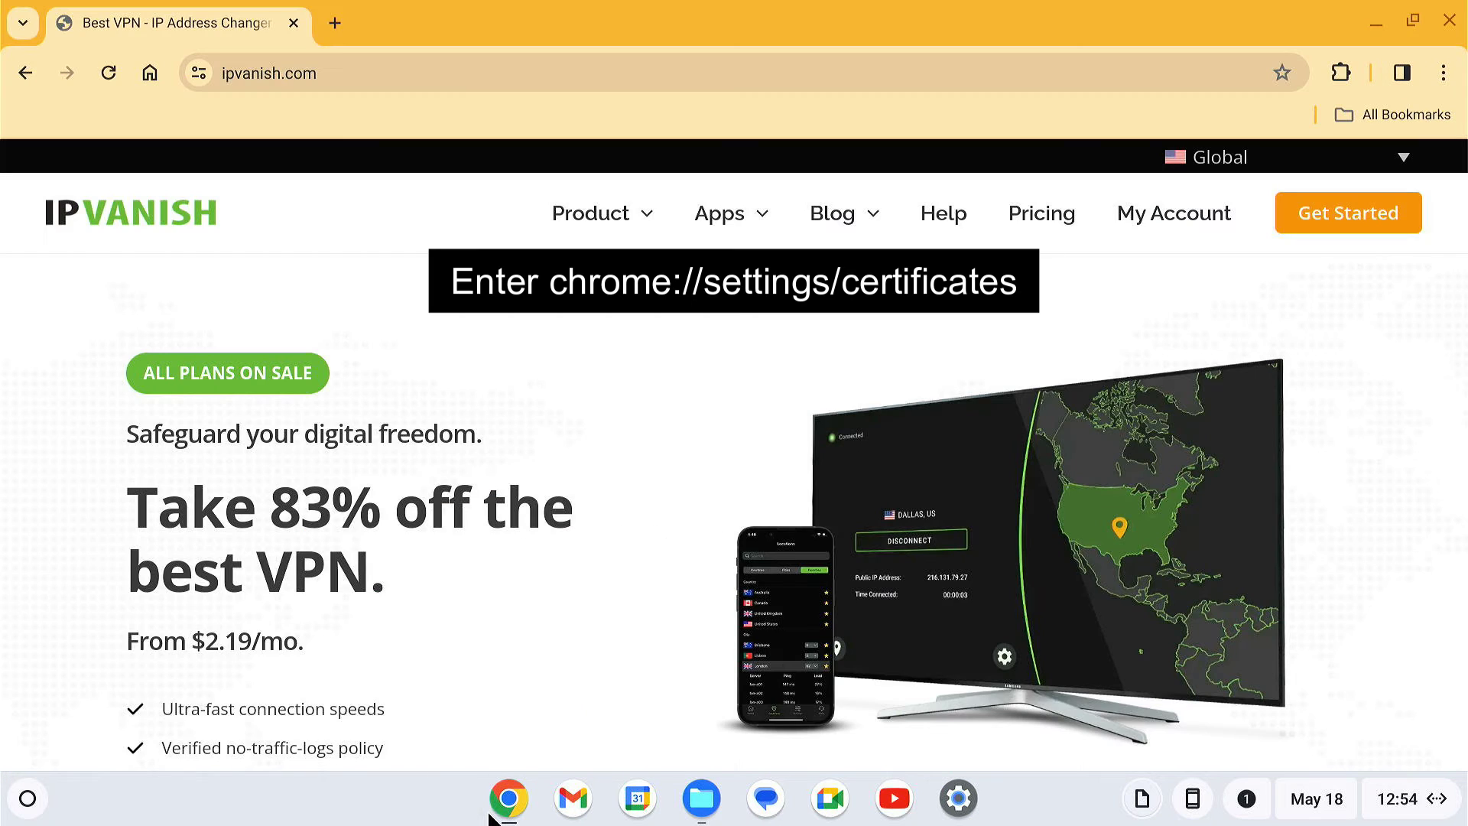
pyautogui.click(332, 24)
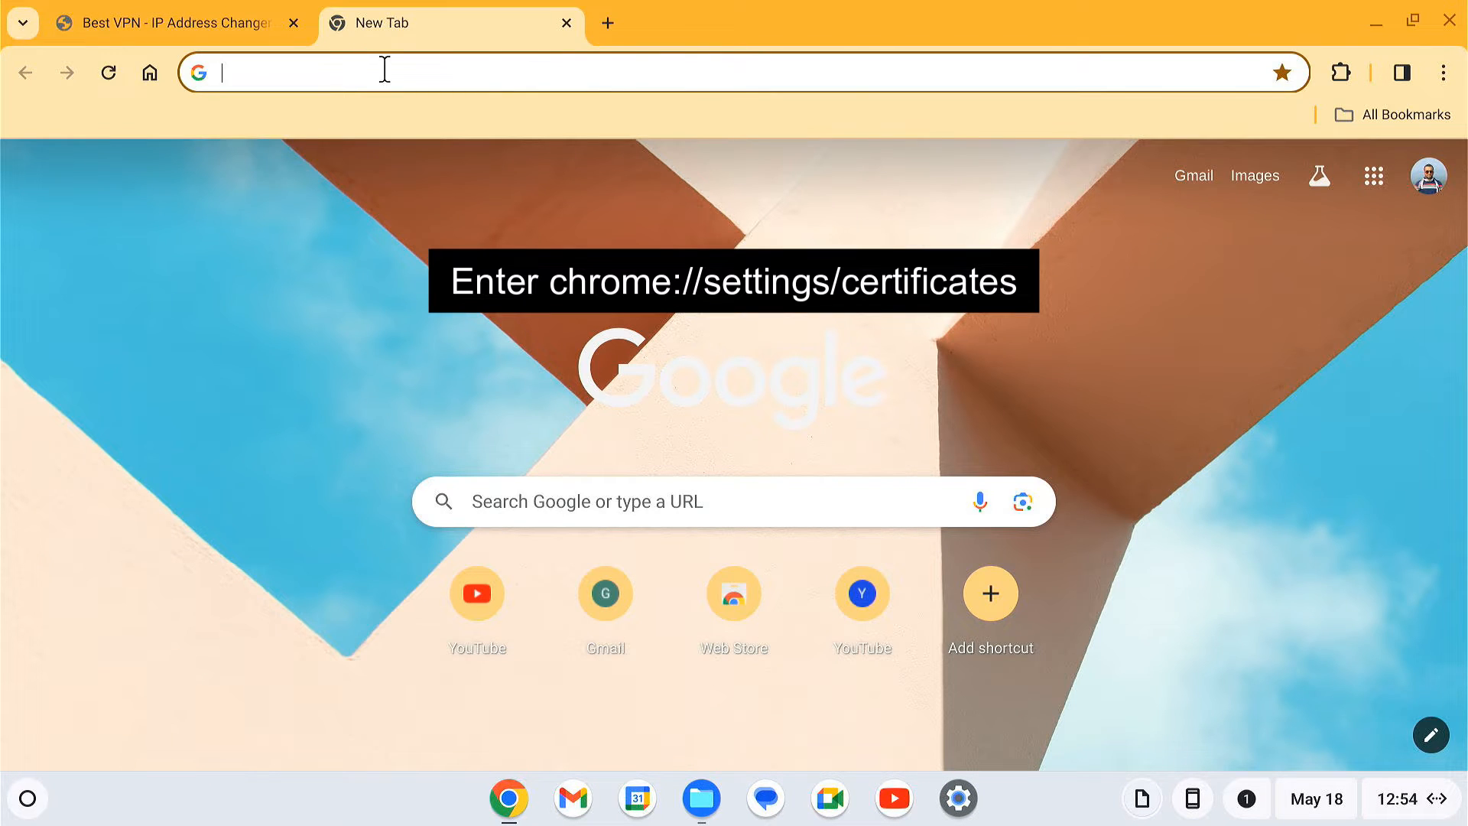
pyautogui.write('chrome://settings/certificates')
pyautogui.press('Return')
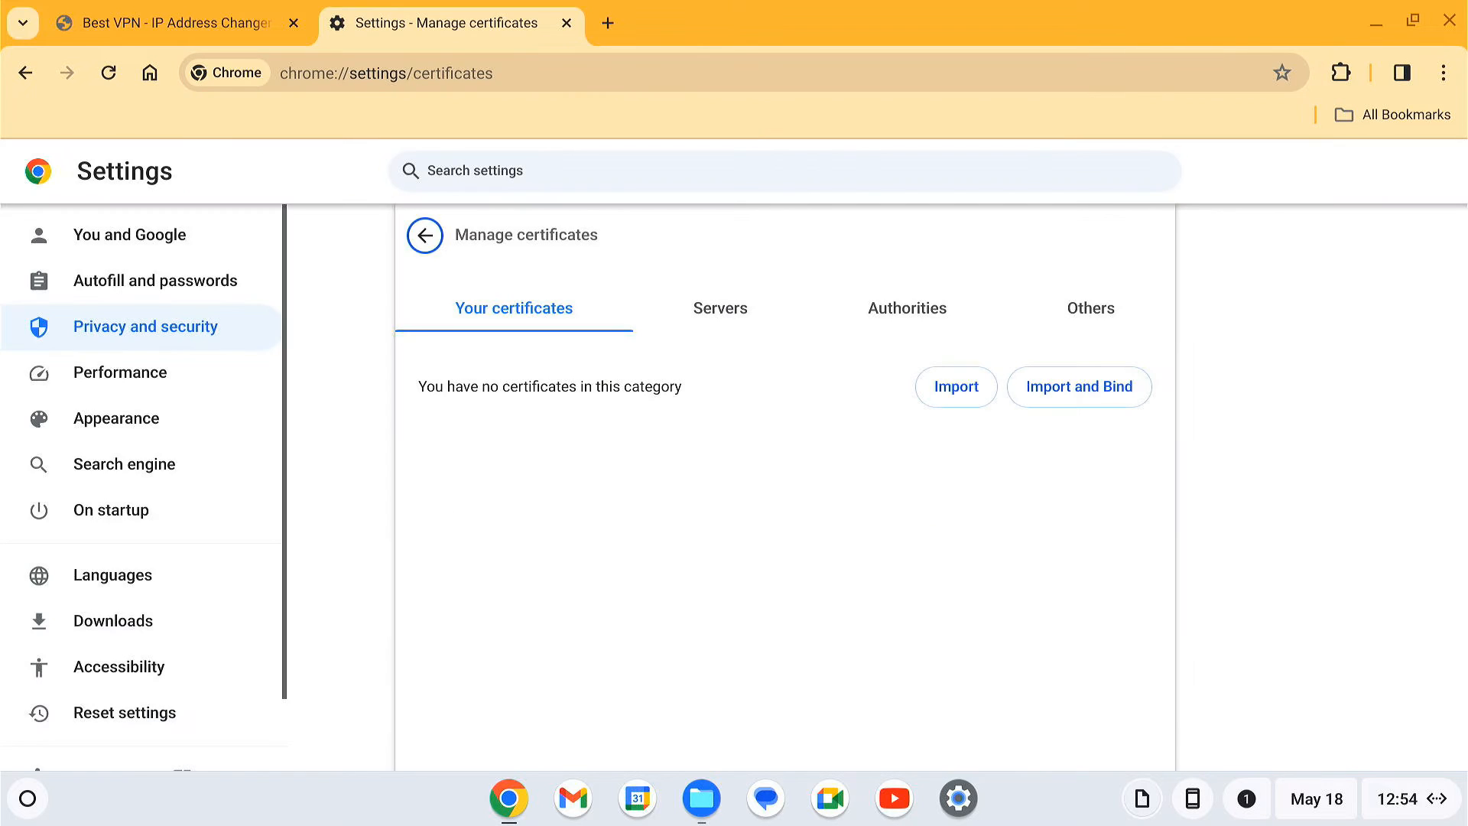
# - Import ca.ipvanish.com.crt under Authorities, trusted for websites, email users and software makers
pyautogui.click(908, 322)
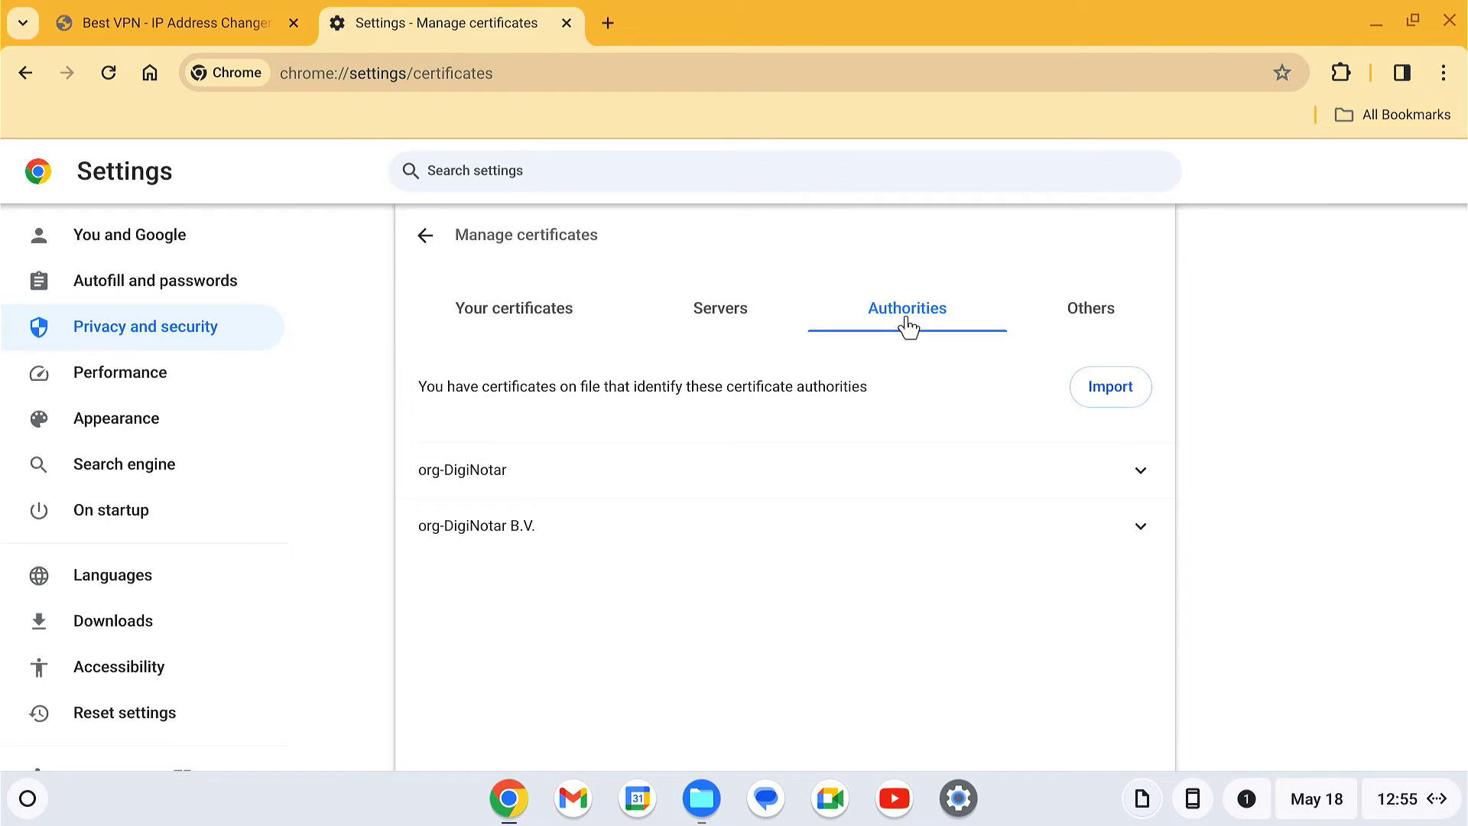
pyautogui.click(1110, 395)
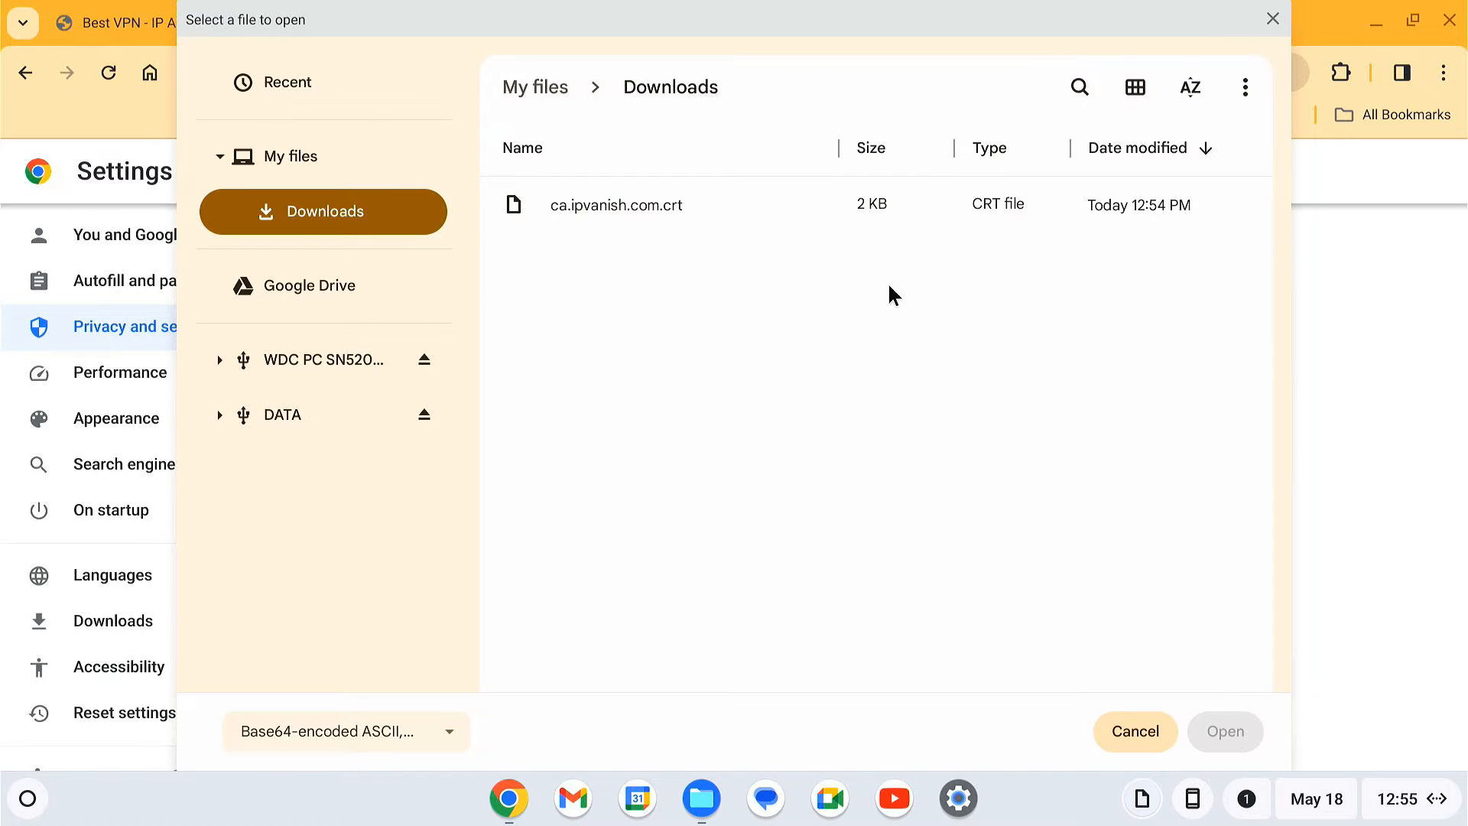
pyautogui.click(735, 218)
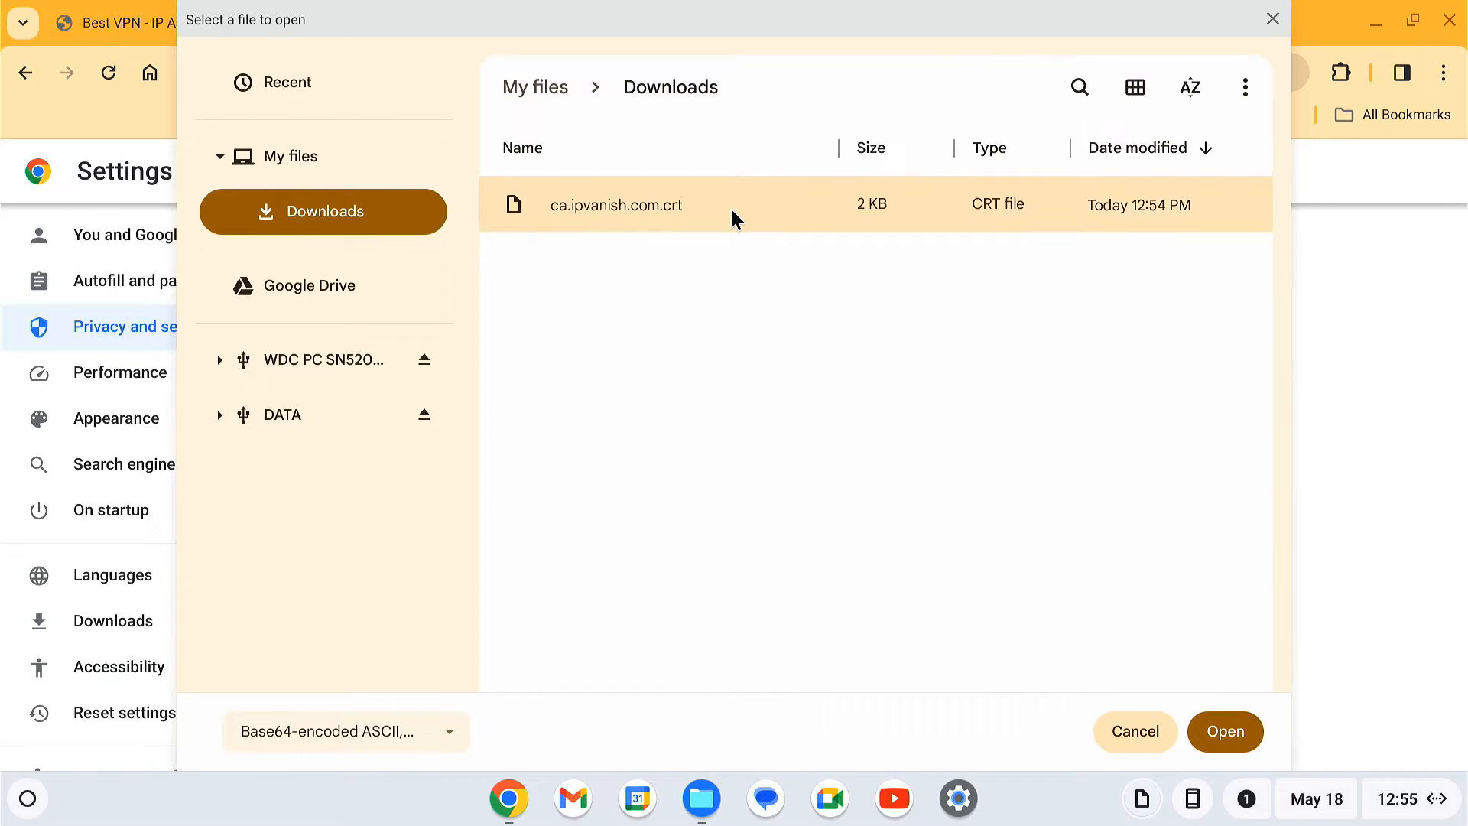
pyautogui.click(1223, 731)
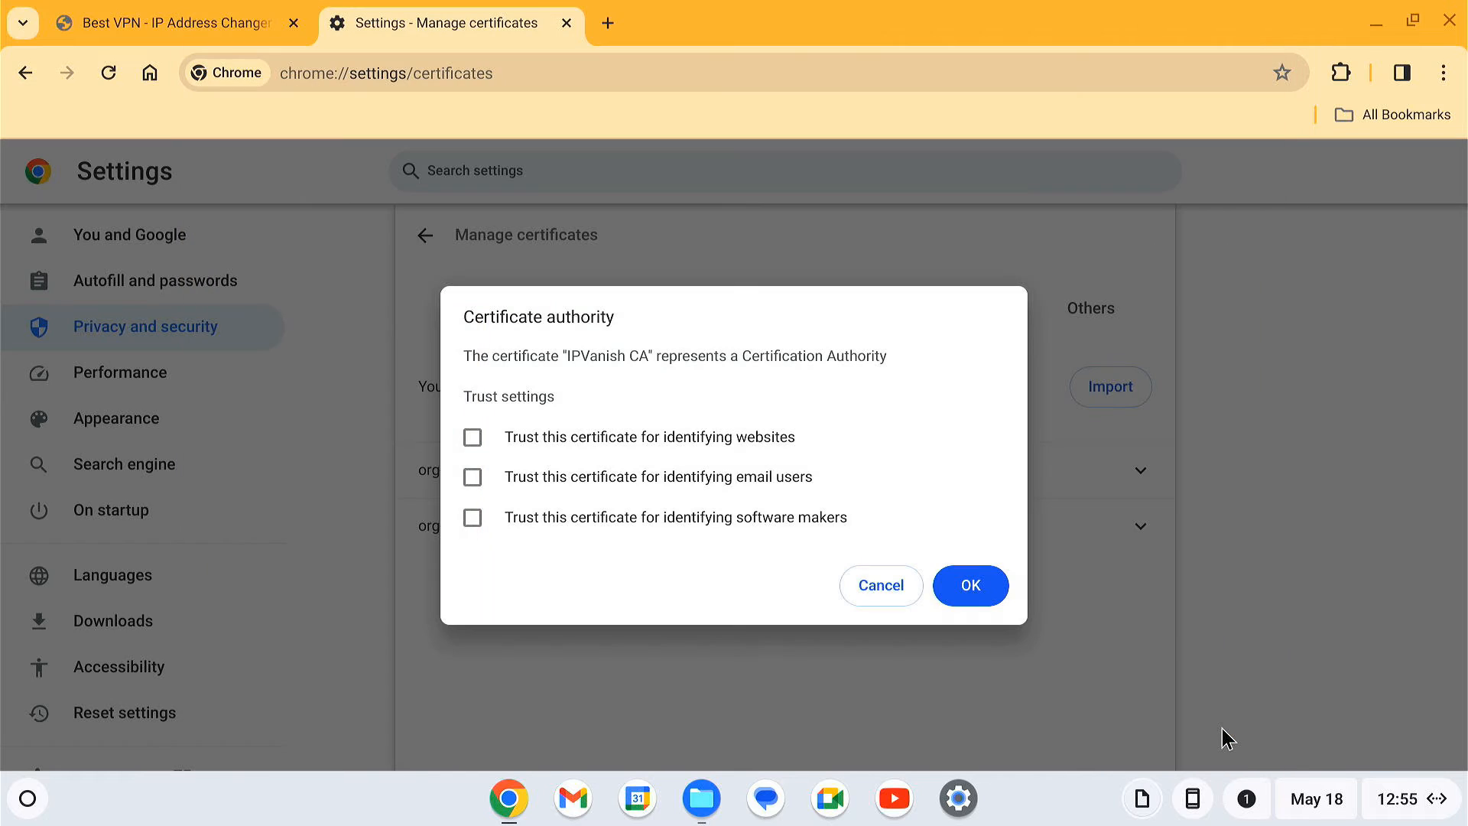
pyautogui.click(472, 438)
pyautogui.click(472, 477)
pyautogui.click(472, 518)
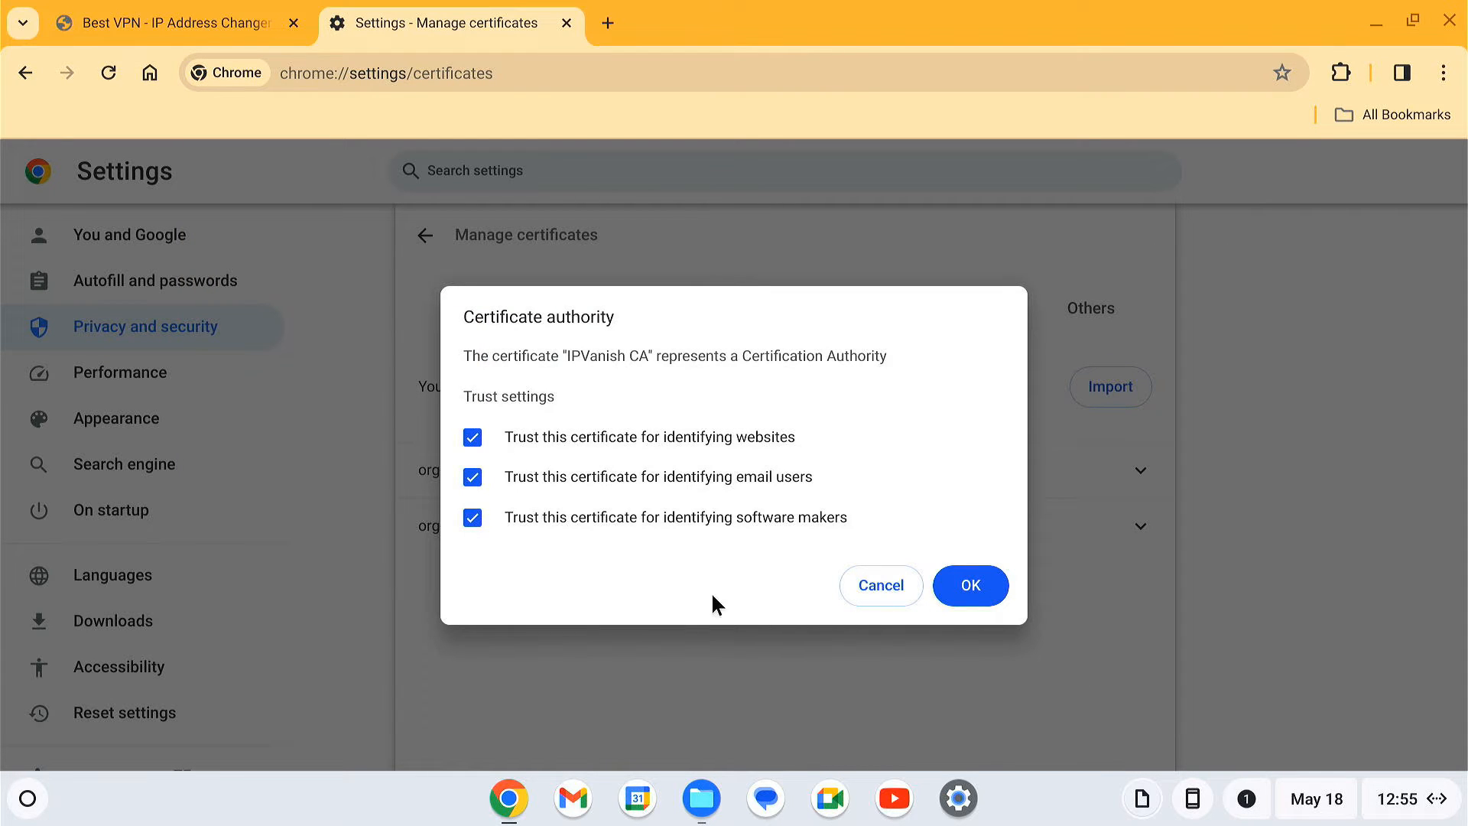
pyautogui.click(971, 585)
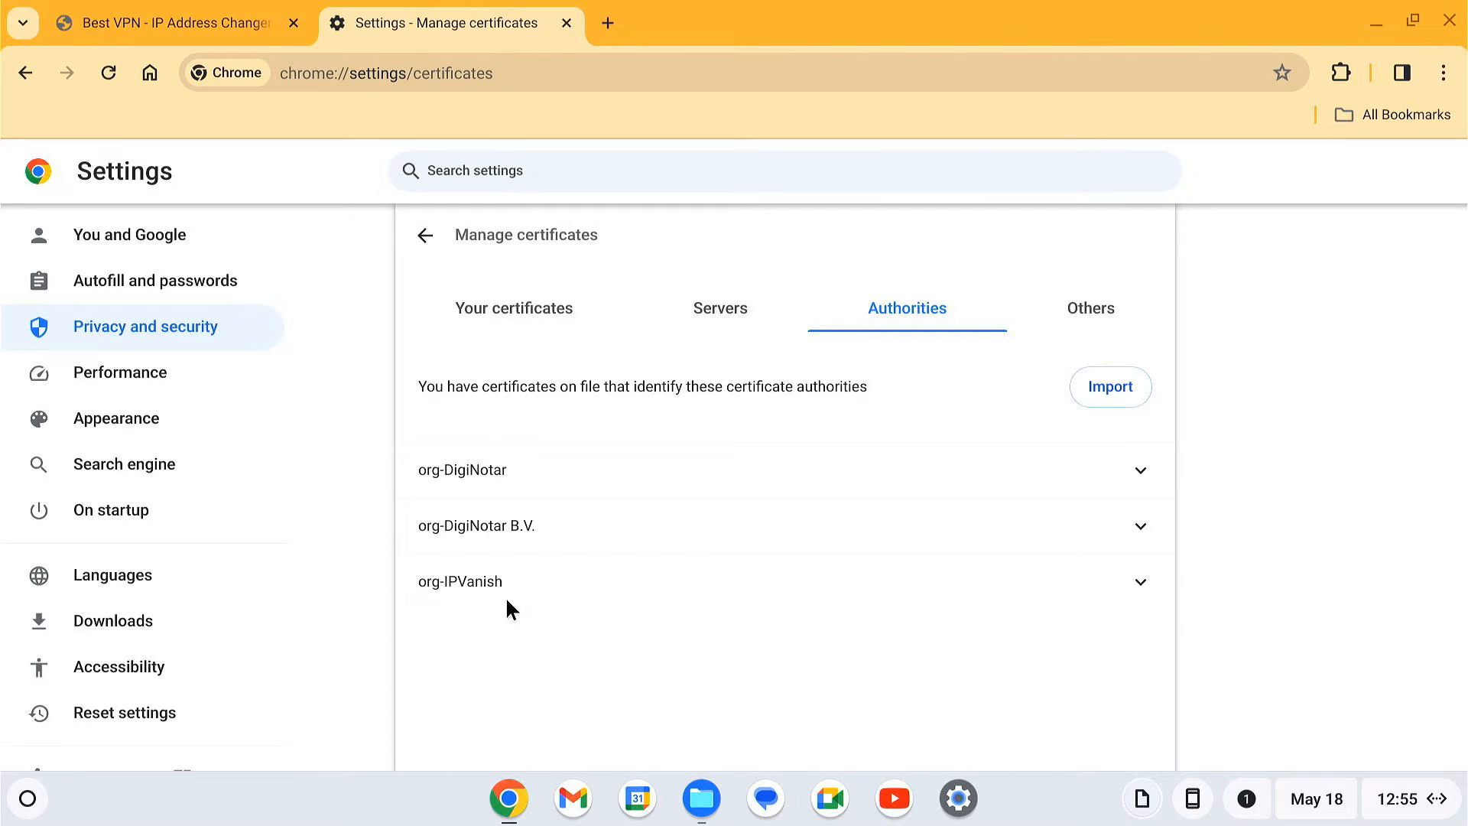
# - Leave Chrome and start adding a built-in VPN from the ChromeOS Network settings
pyautogui.click(566, 23)
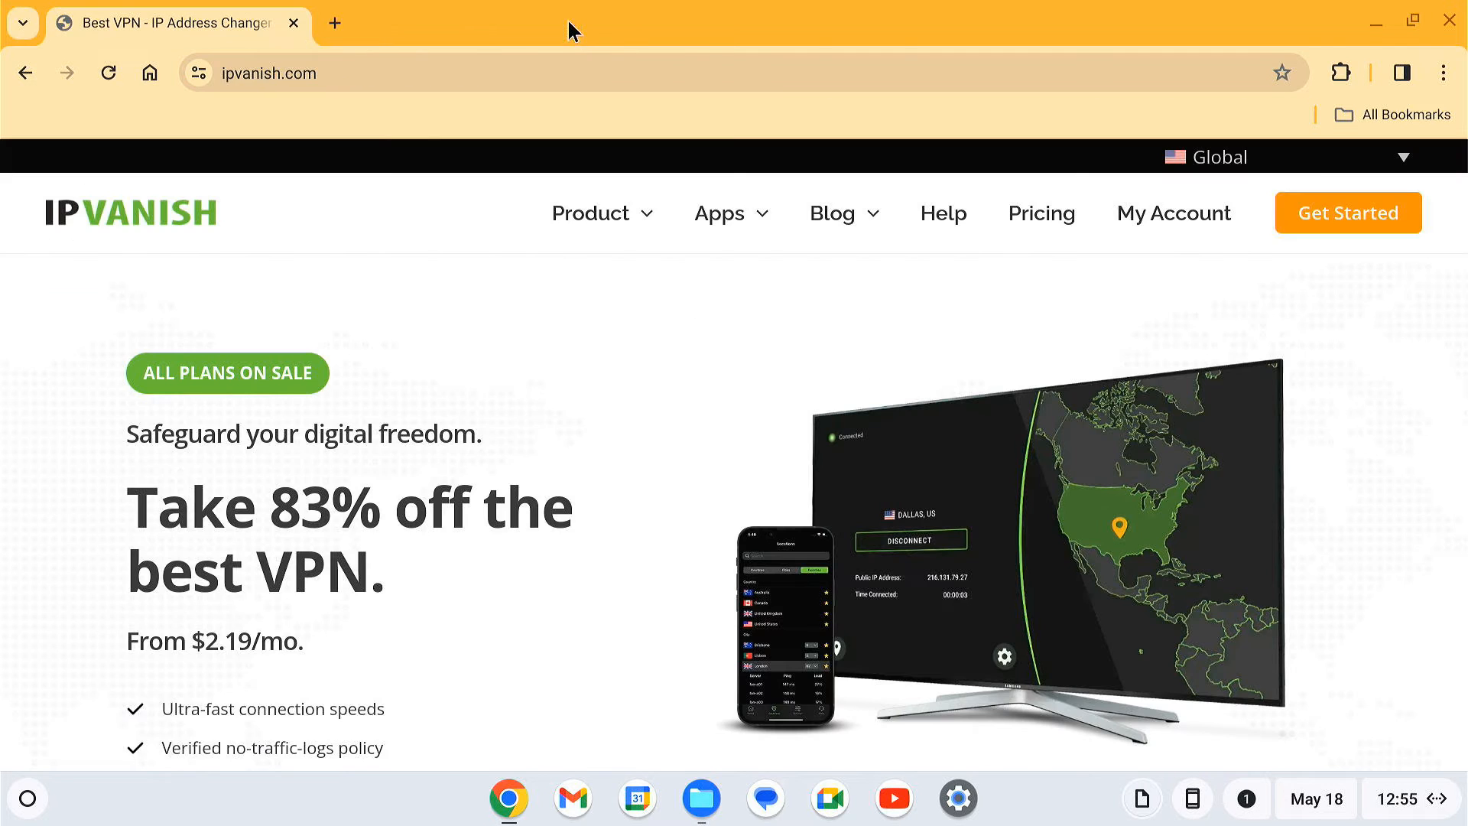
pyautogui.click(1362, 26)
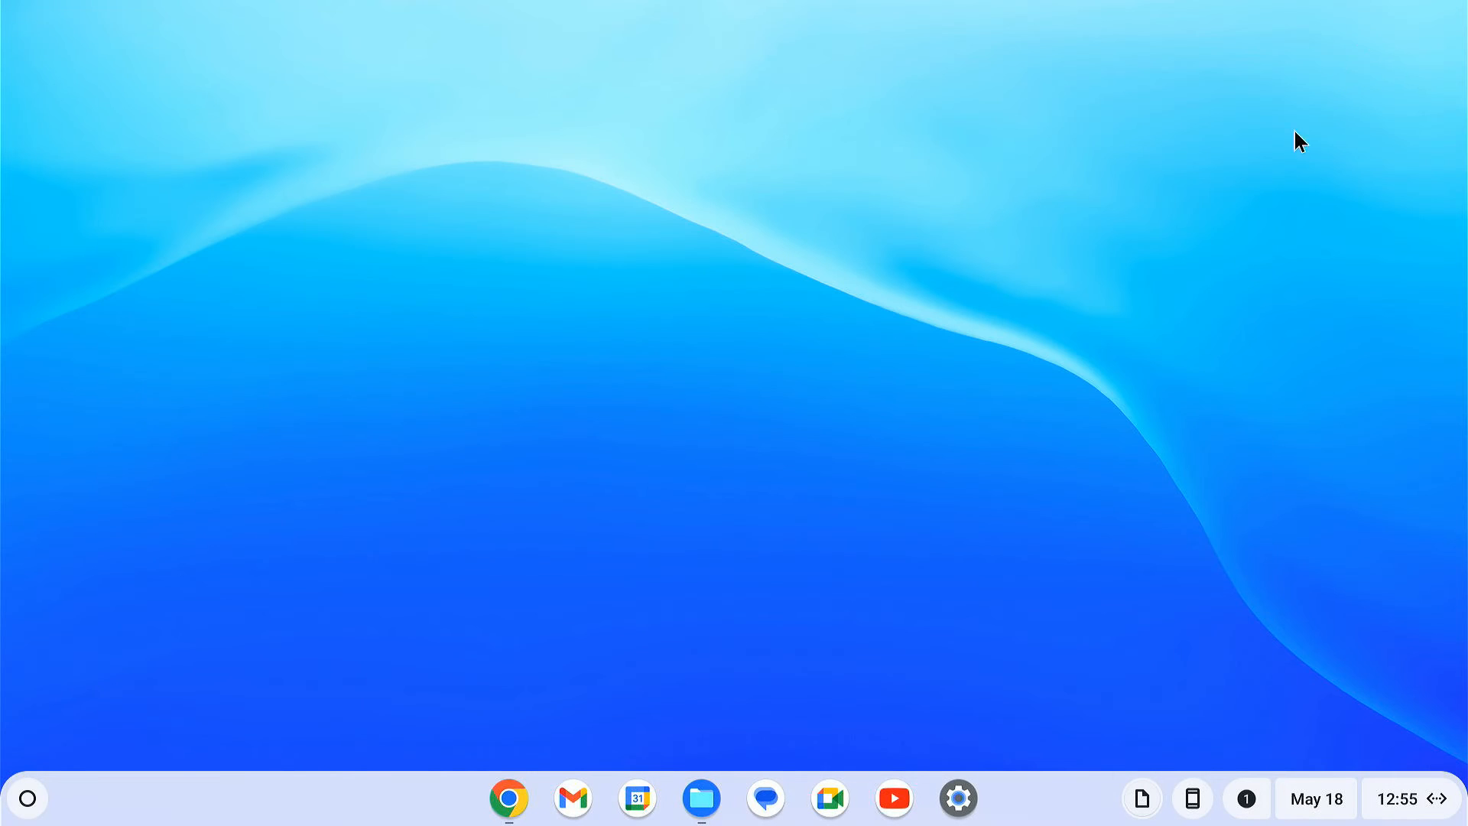
pyautogui.click(959, 798)
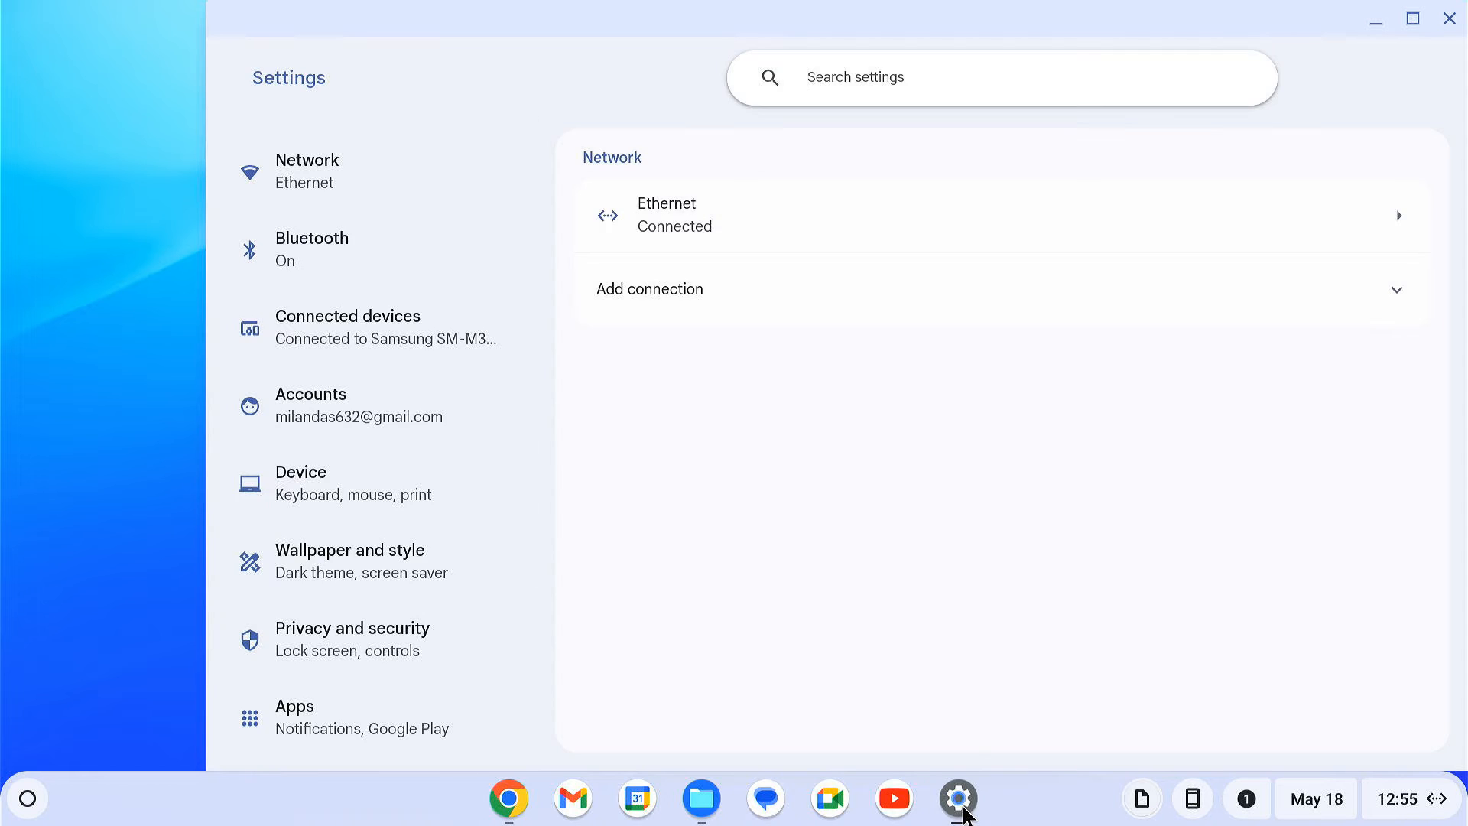
pyautogui.click(370, 184)
pyautogui.click(635, 302)
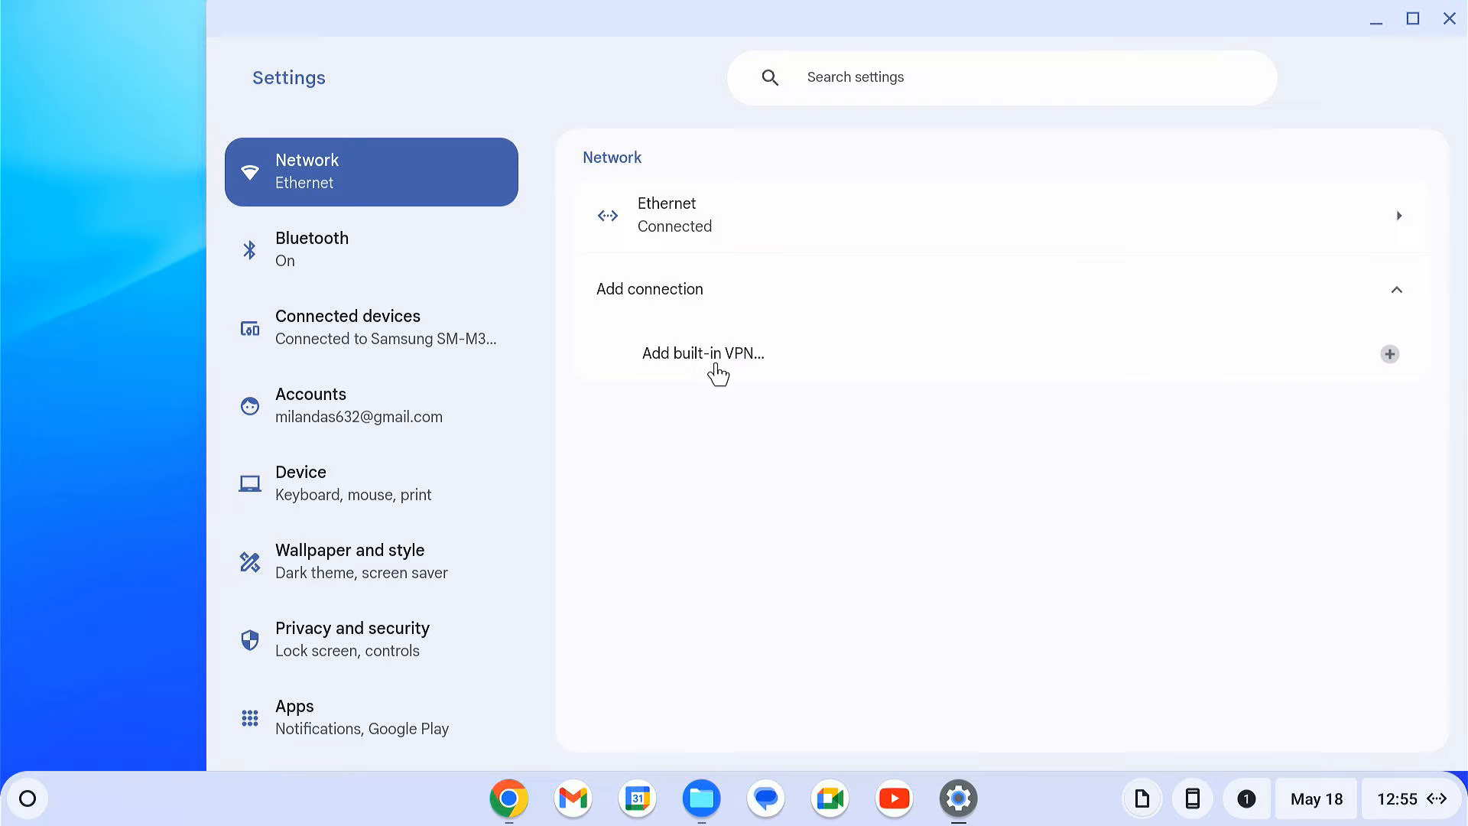
pyautogui.click(717, 365)
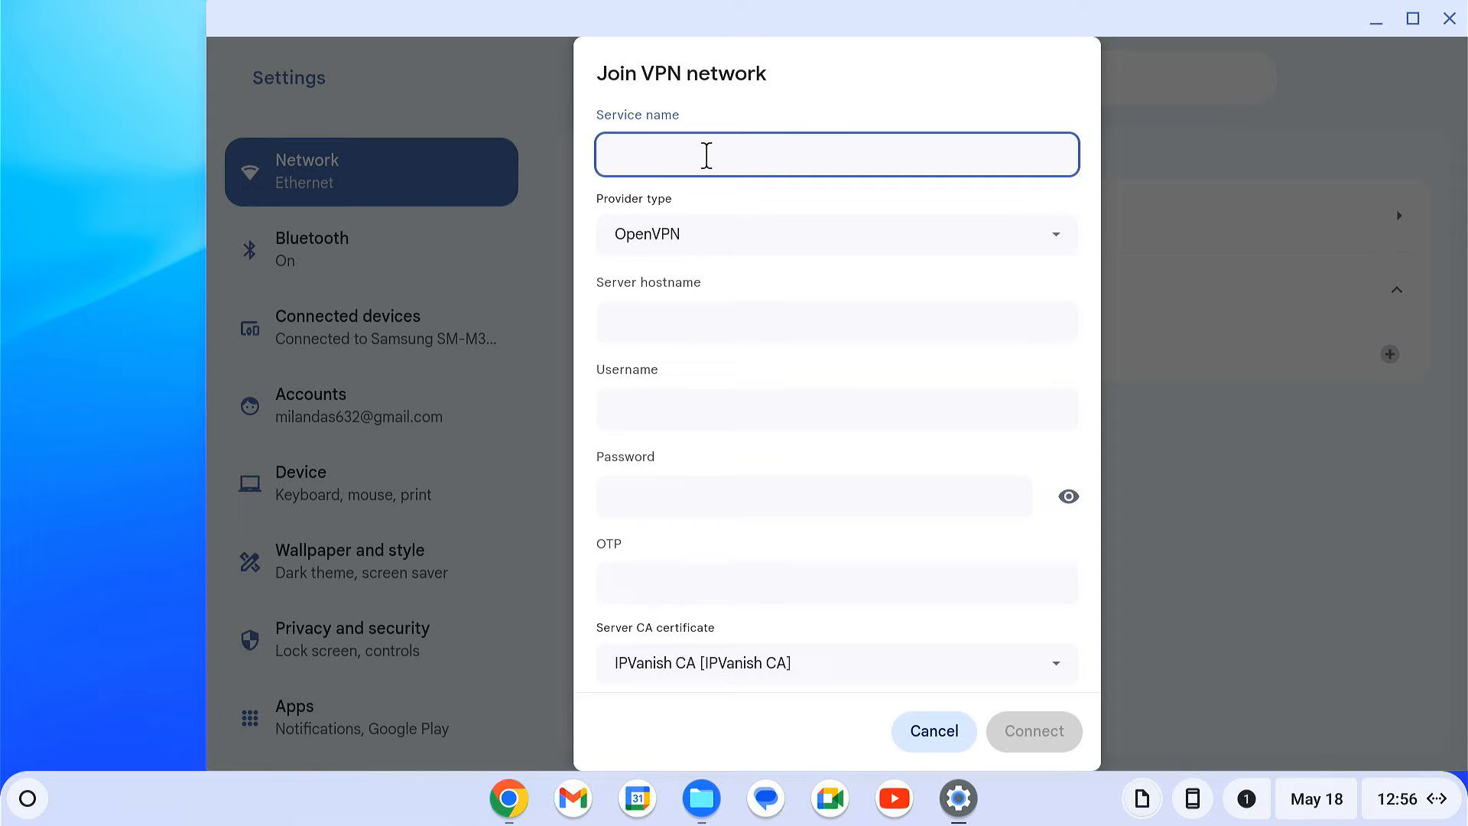
pyautogui.write('IPVanish USA')
# - Name the service IPVanish USA, keep provider type OpenVPN, and move to the server hostname
pyautogui.click(726, 239)
pyautogui.click(723, 354)
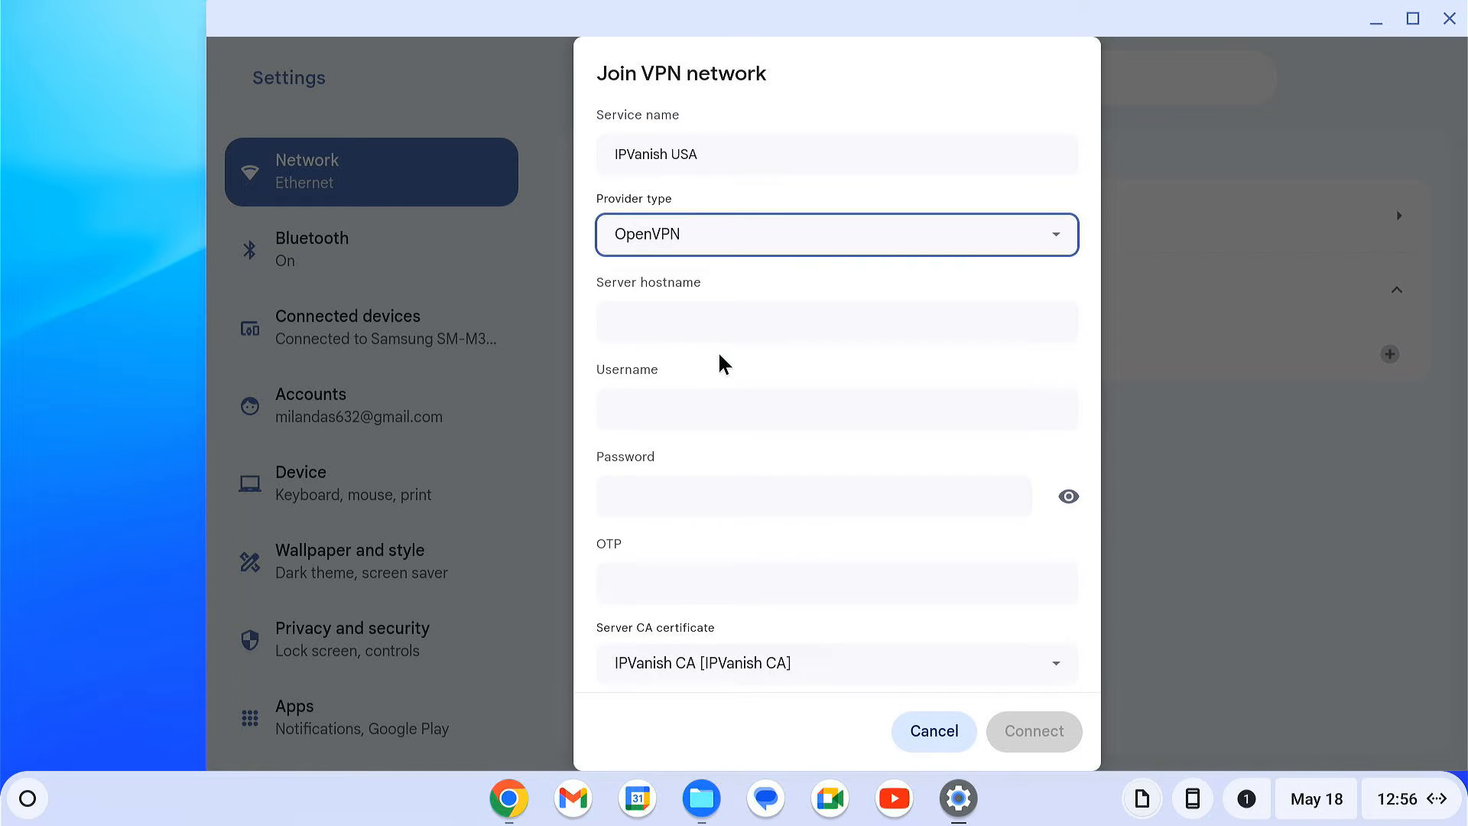
pyautogui.click(700, 320)
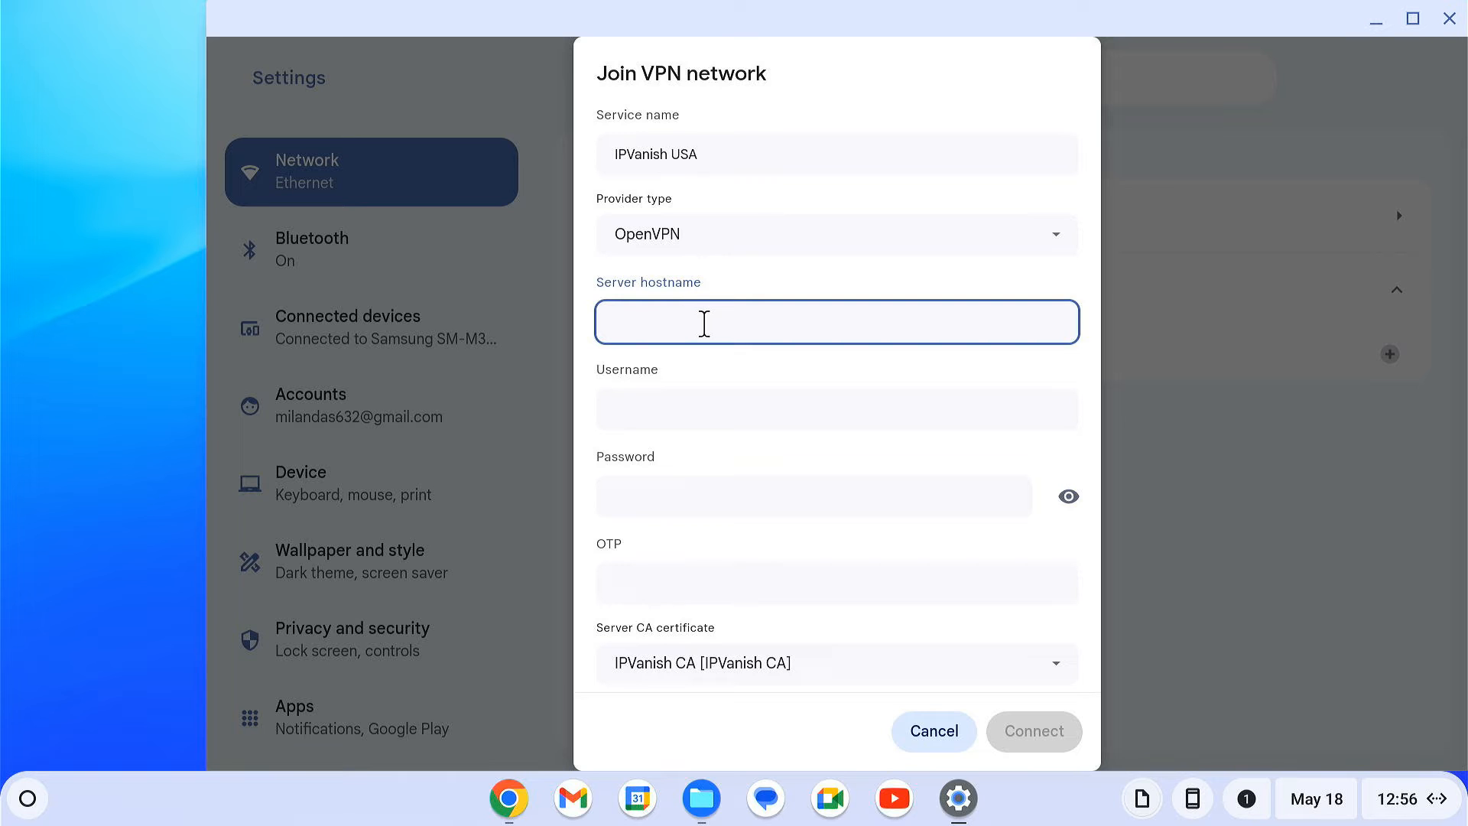
# - Sign in to the IPVanish customer portal via My Account with the account email and password
pyautogui.click(510, 799)
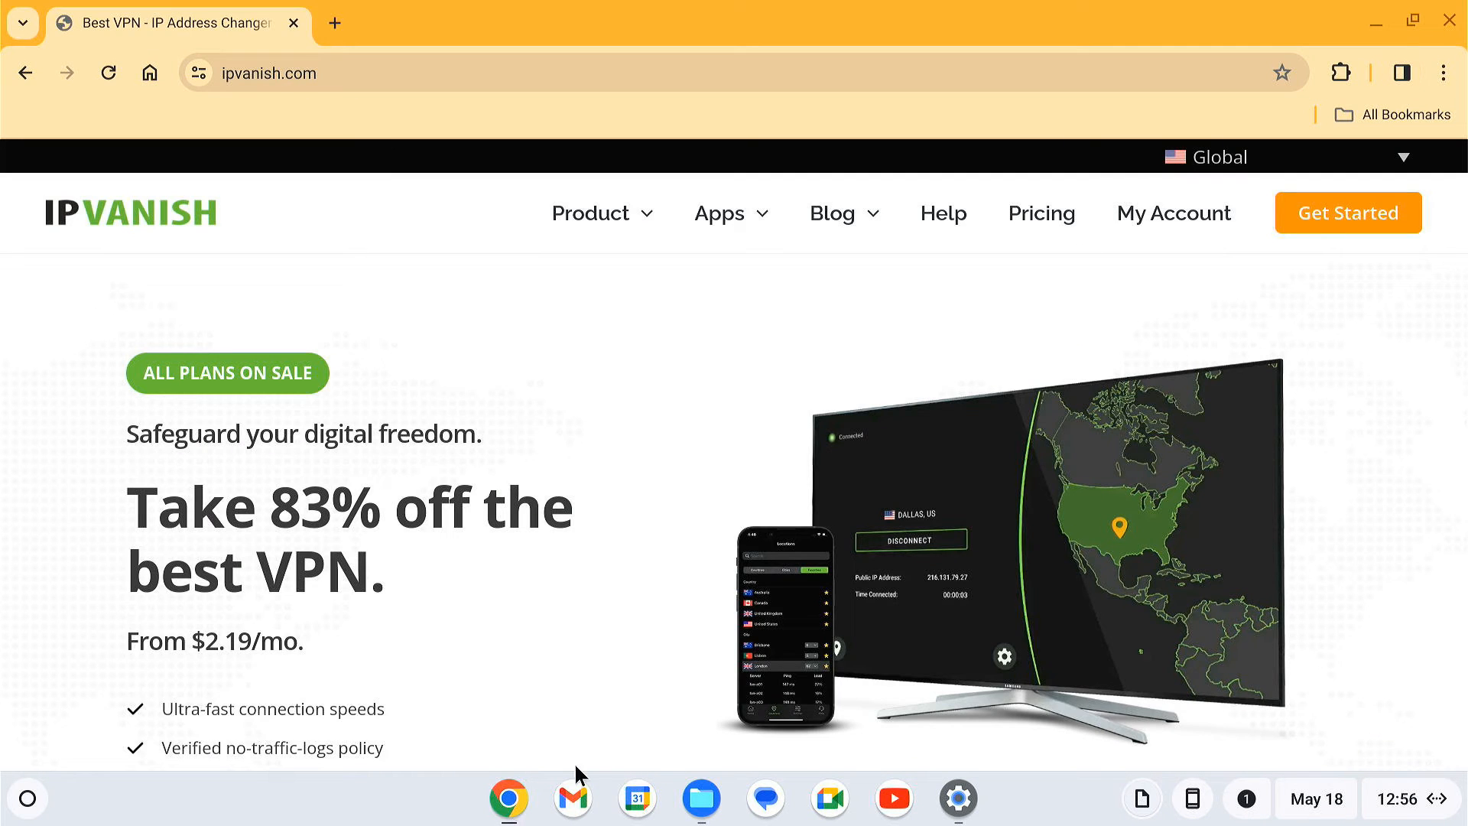
pyautogui.click(1136, 220)
pyautogui.click(915, 396)
pyautogui.click(931, 500)
pyautogui.write('**********')
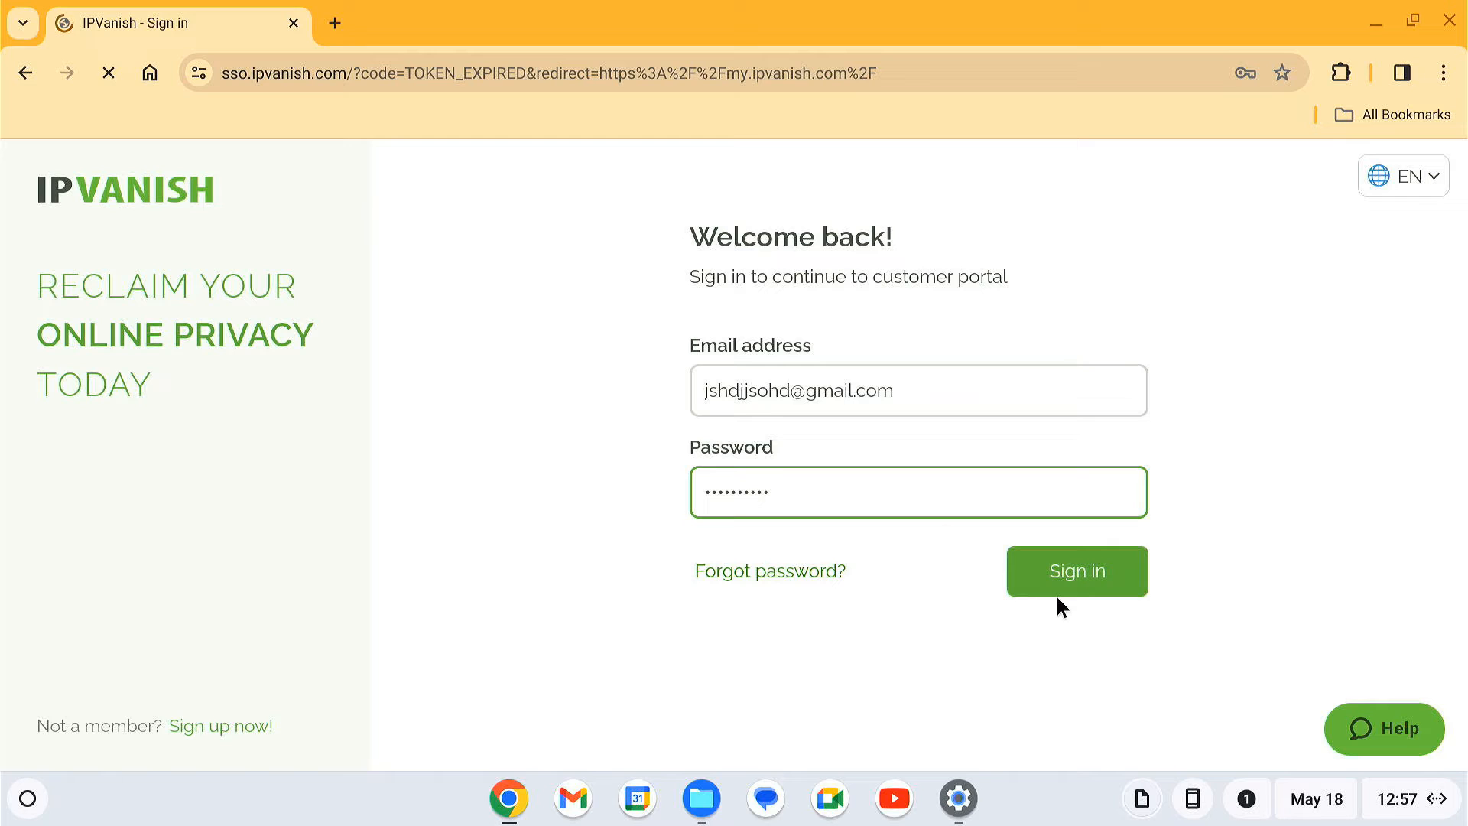
pyautogui.click(1065, 580)
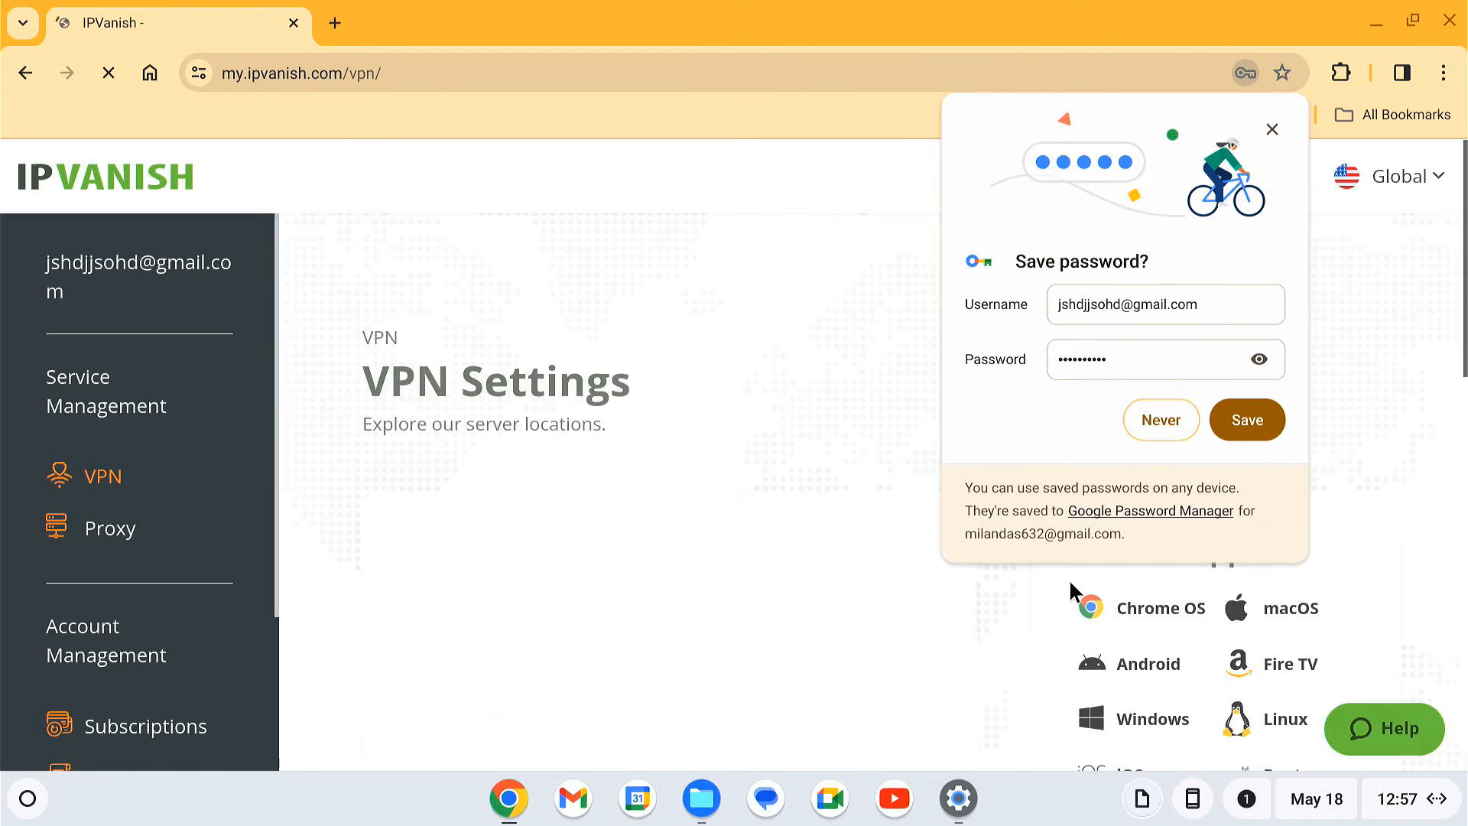
# - Set the United States location to New York and copy its hostname nyc-a64.ipvanish.com
pyautogui.click(1158, 416)
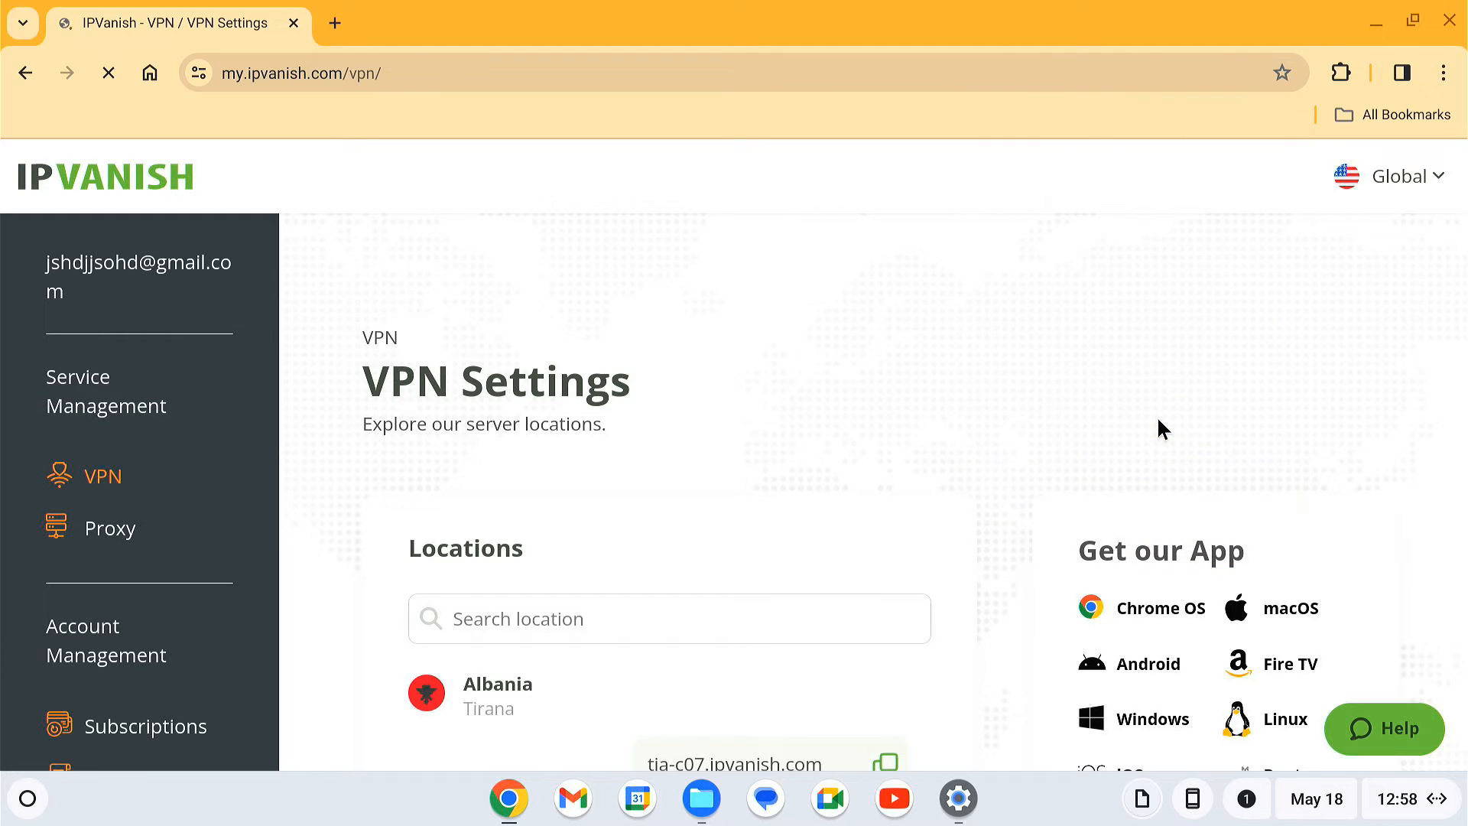
pyautogui.scroll(-5, 1129, 433)
pyautogui.scroll(-3, 985, 547)
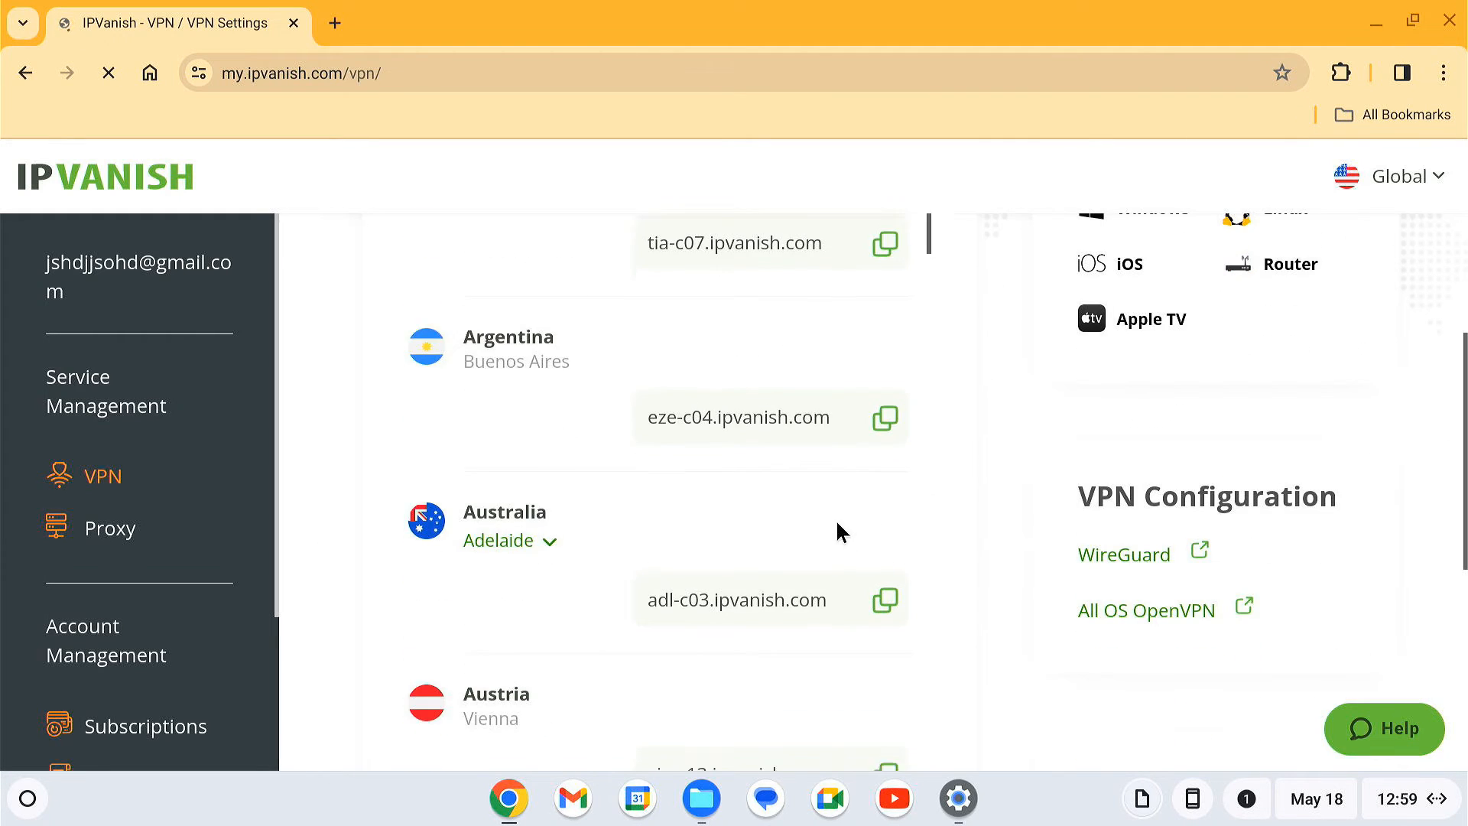
pyautogui.scroll(-5, 831, 519)
pyautogui.scroll(-5, 830, 517)
pyautogui.scroll(-5, 830, 516)
pyautogui.scroll(-2, 829, 516)
pyautogui.scroll(-5, 832, 528)
pyautogui.scroll(-5, 831, 522)
pyautogui.scroll(-4, 811, 500)
pyautogui.scroll(-4, 814, 497)
pyautogui.scroll(-5, 815, 498)
pyautogui.scroll(-2, 816, 498)
pyautogui.scroll(-3, 815, 498)
pyautogui.scroll(-3, 816, 498)
pyautogui.scroll(-1, 816, 498)
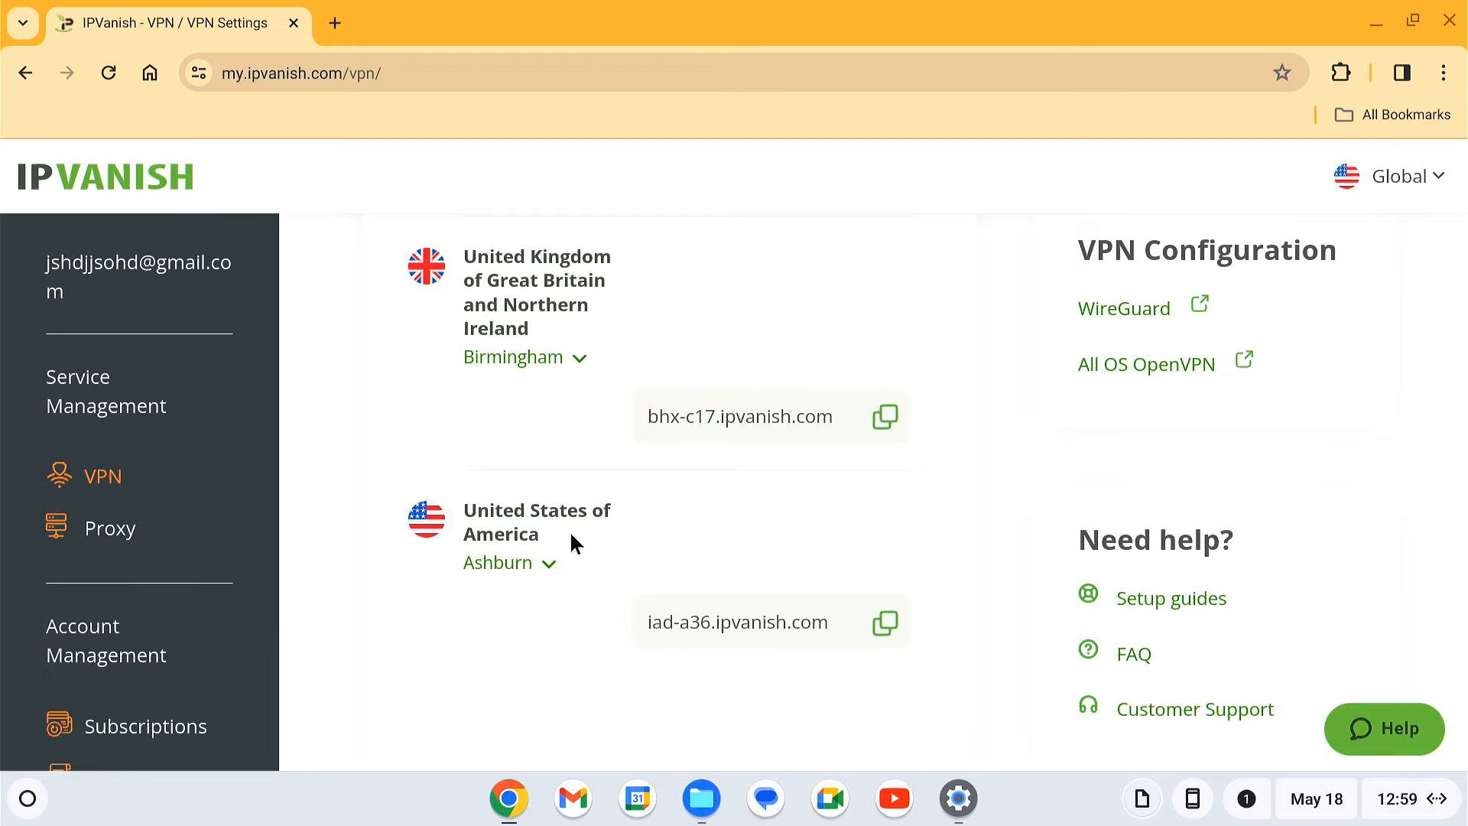
pyautogui.click(547, 564)
pyautogui.scroll(-1, 547, 506)
pyautogui.scroll(-2, 546, 446)
pyautogui.scroll(-2, 546, 446)
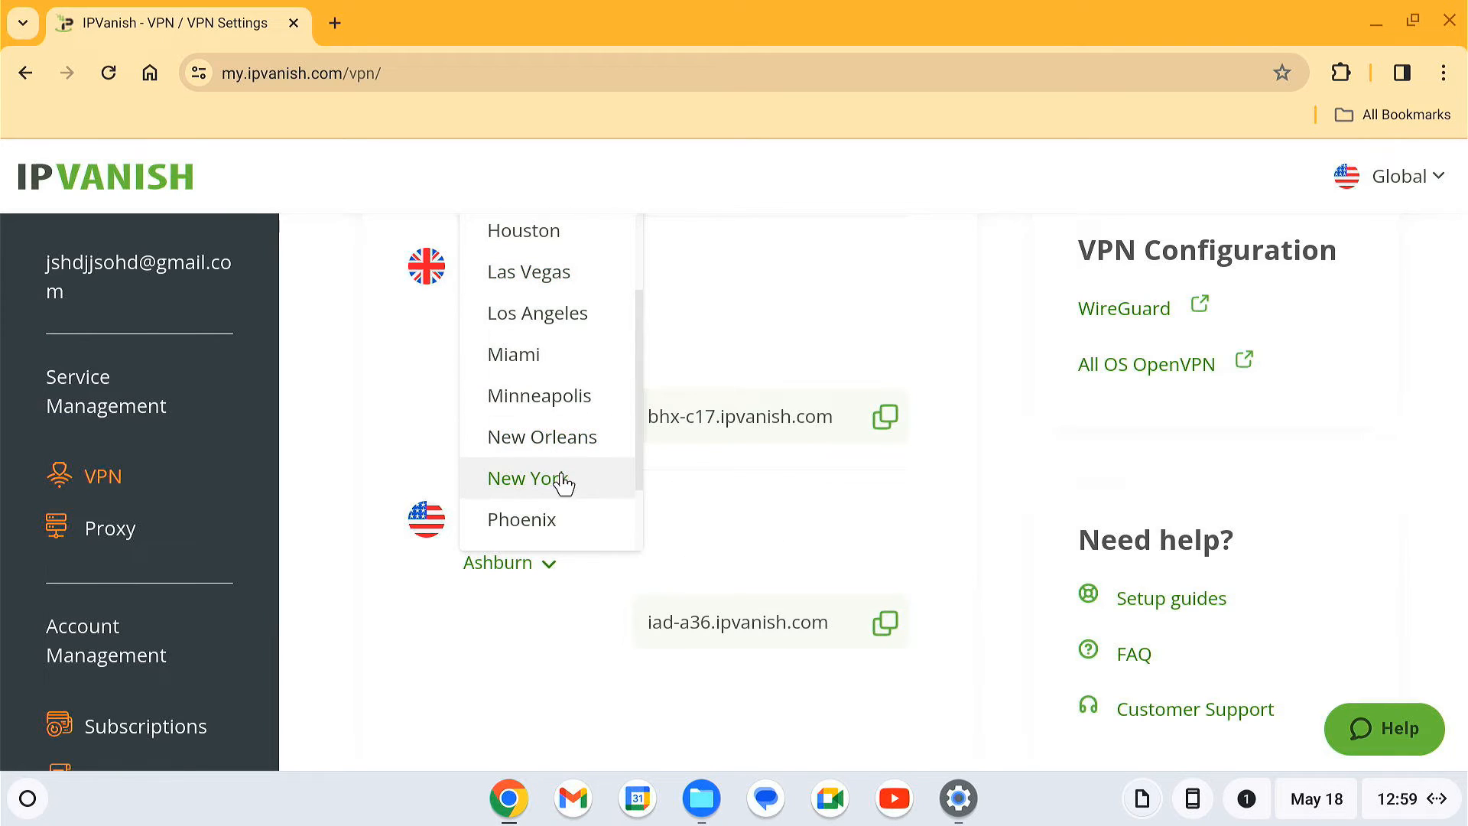
pyautogui.click(530, 478)
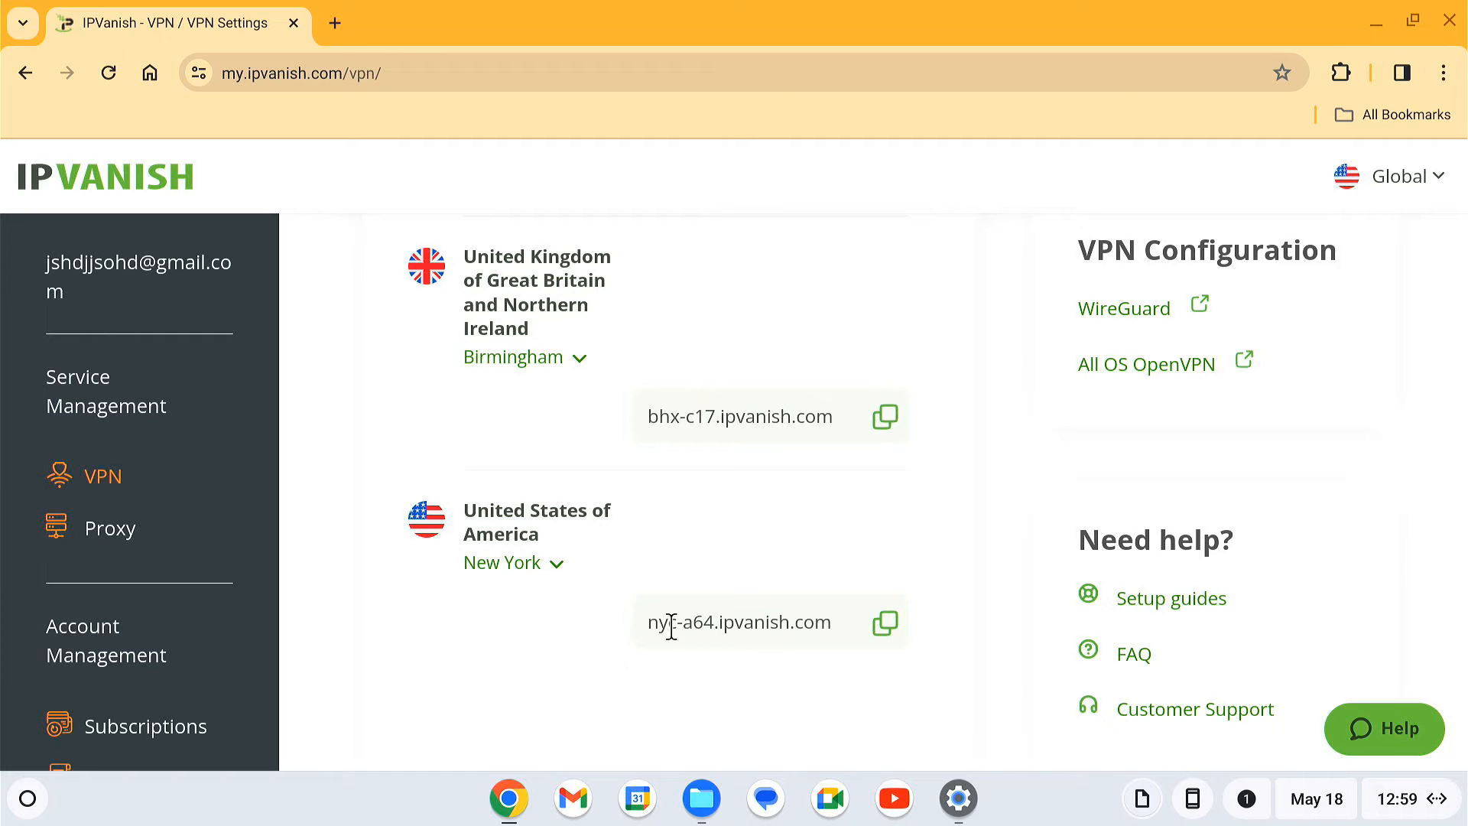
pyautogui.moveTo(640, 621); pyautogui.dragTo(847, 622)
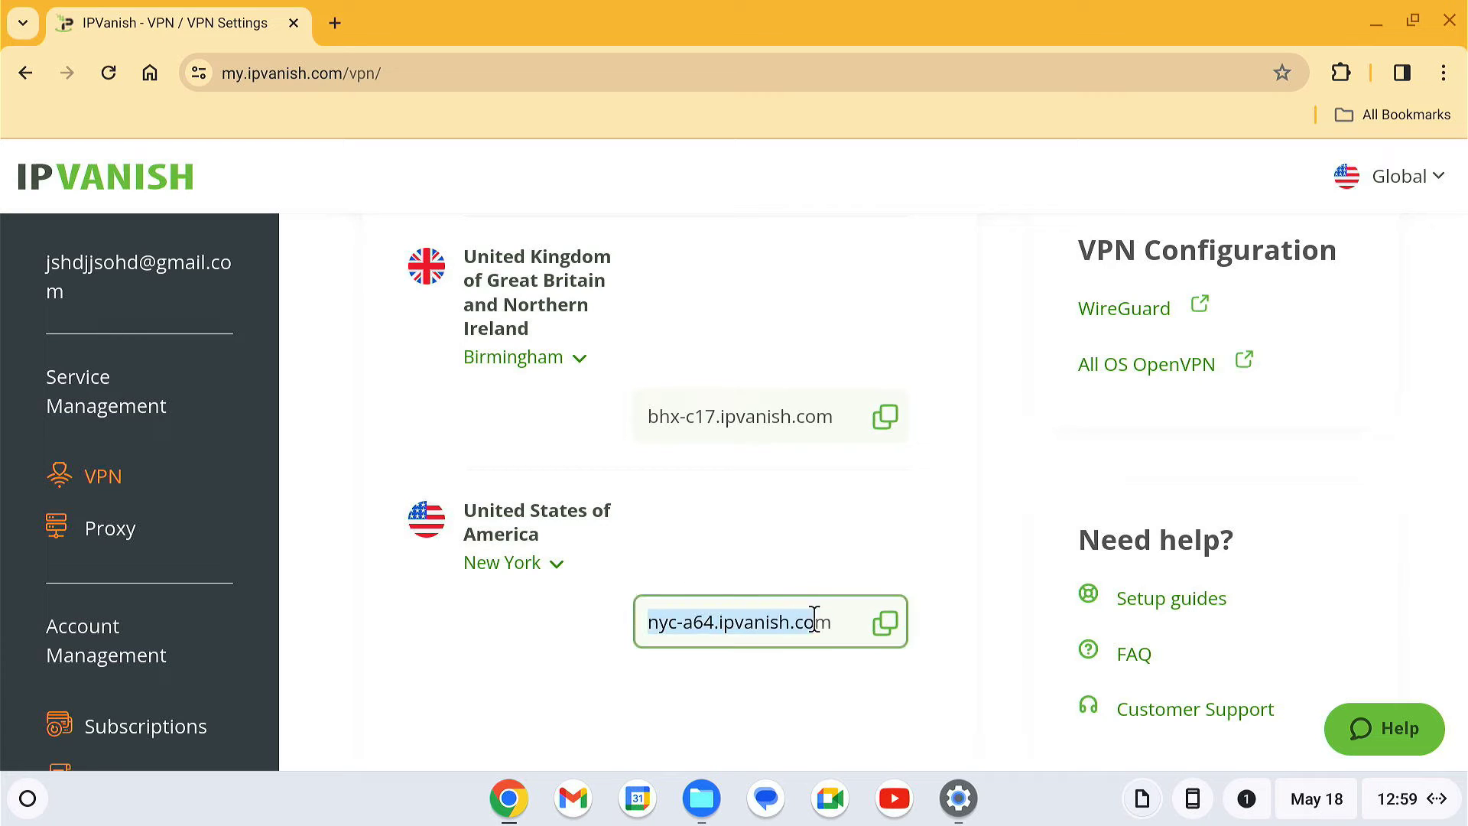
pyautogui.click(887, 625)
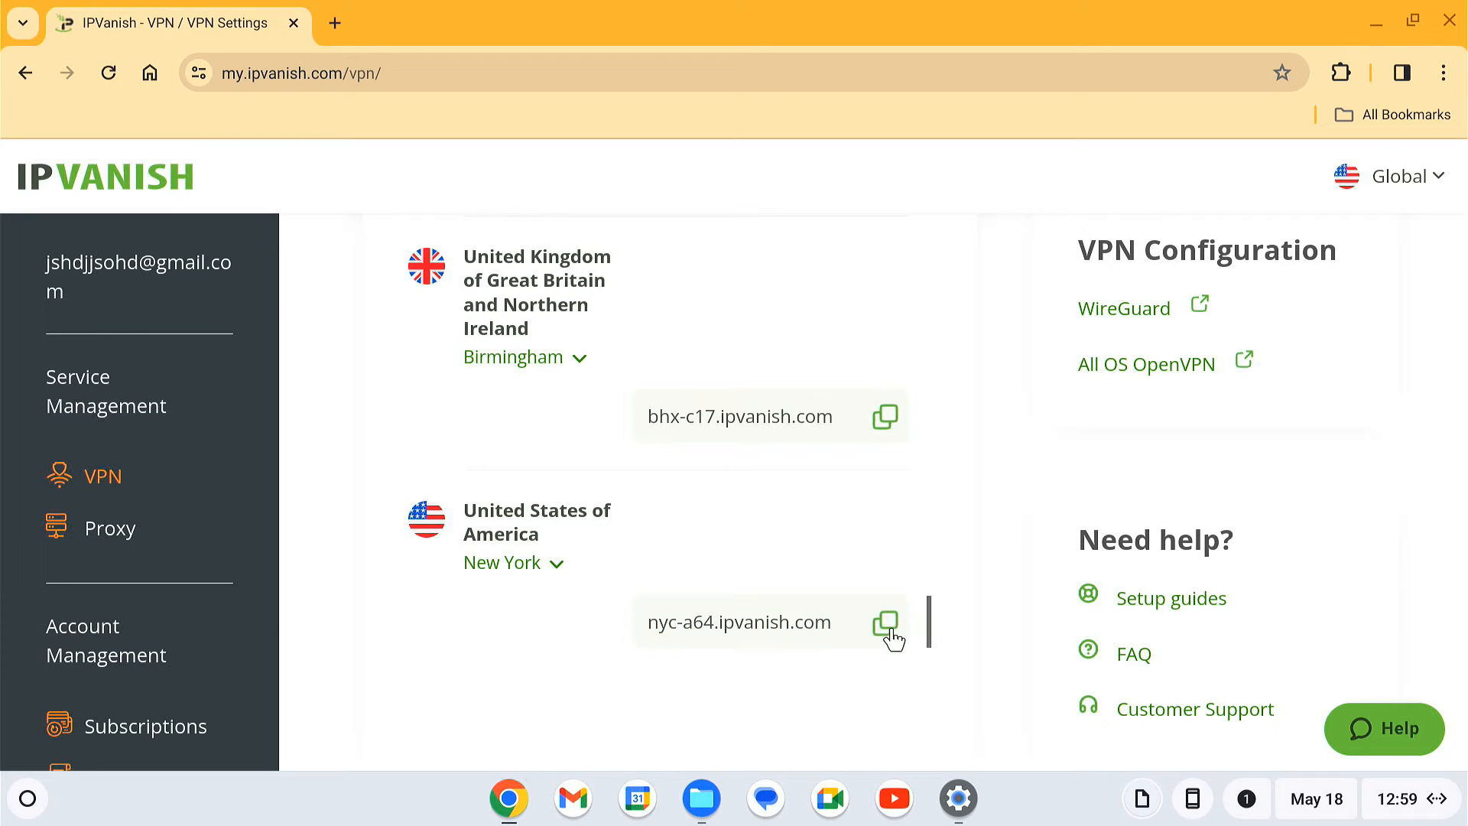
# - Paste the New York hostname and fill in the IPVanish account username and password
pyautogui.click(1380, 35)
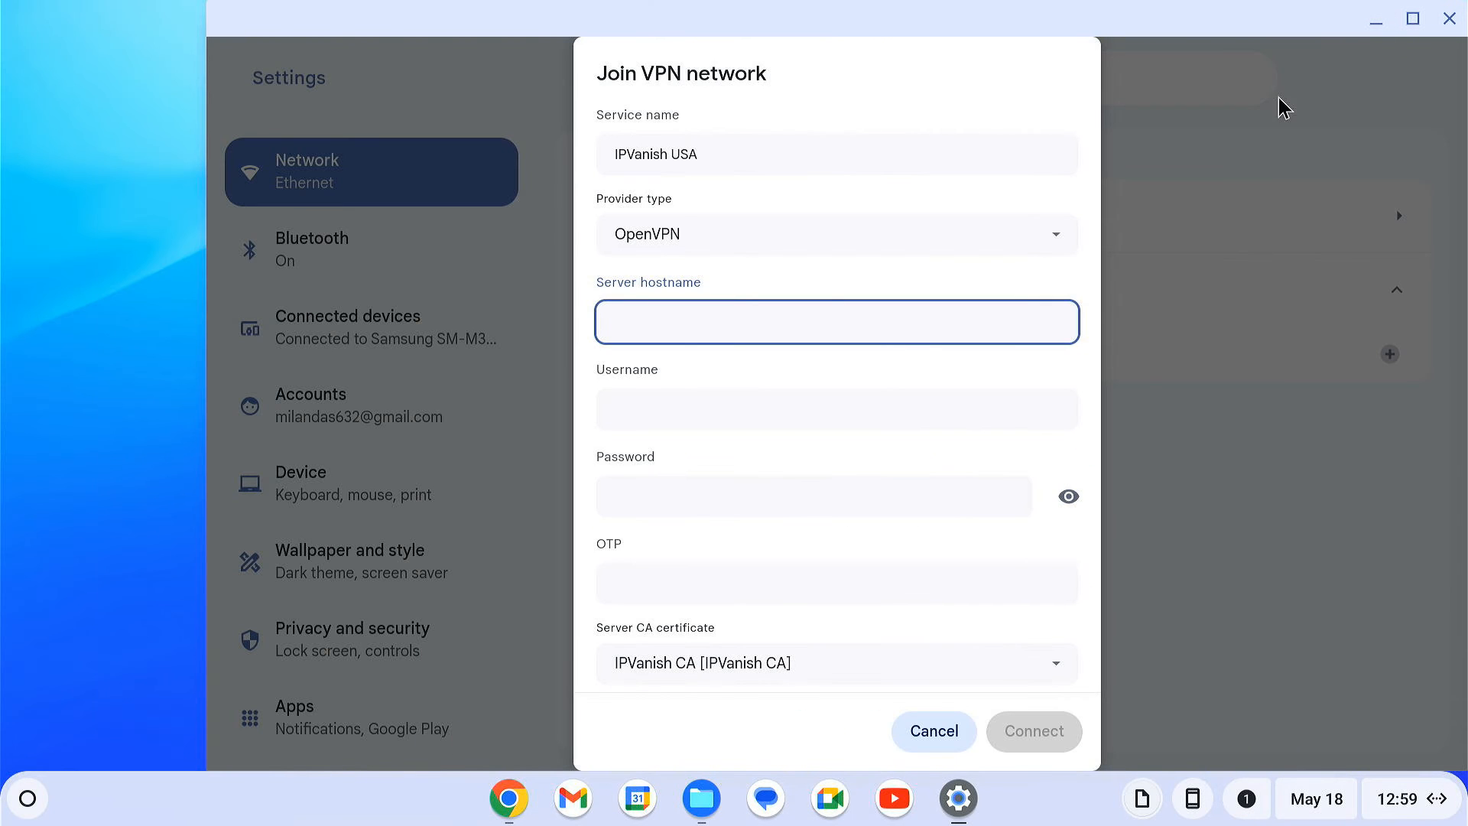
pyautogui.rightClick(694, 319)
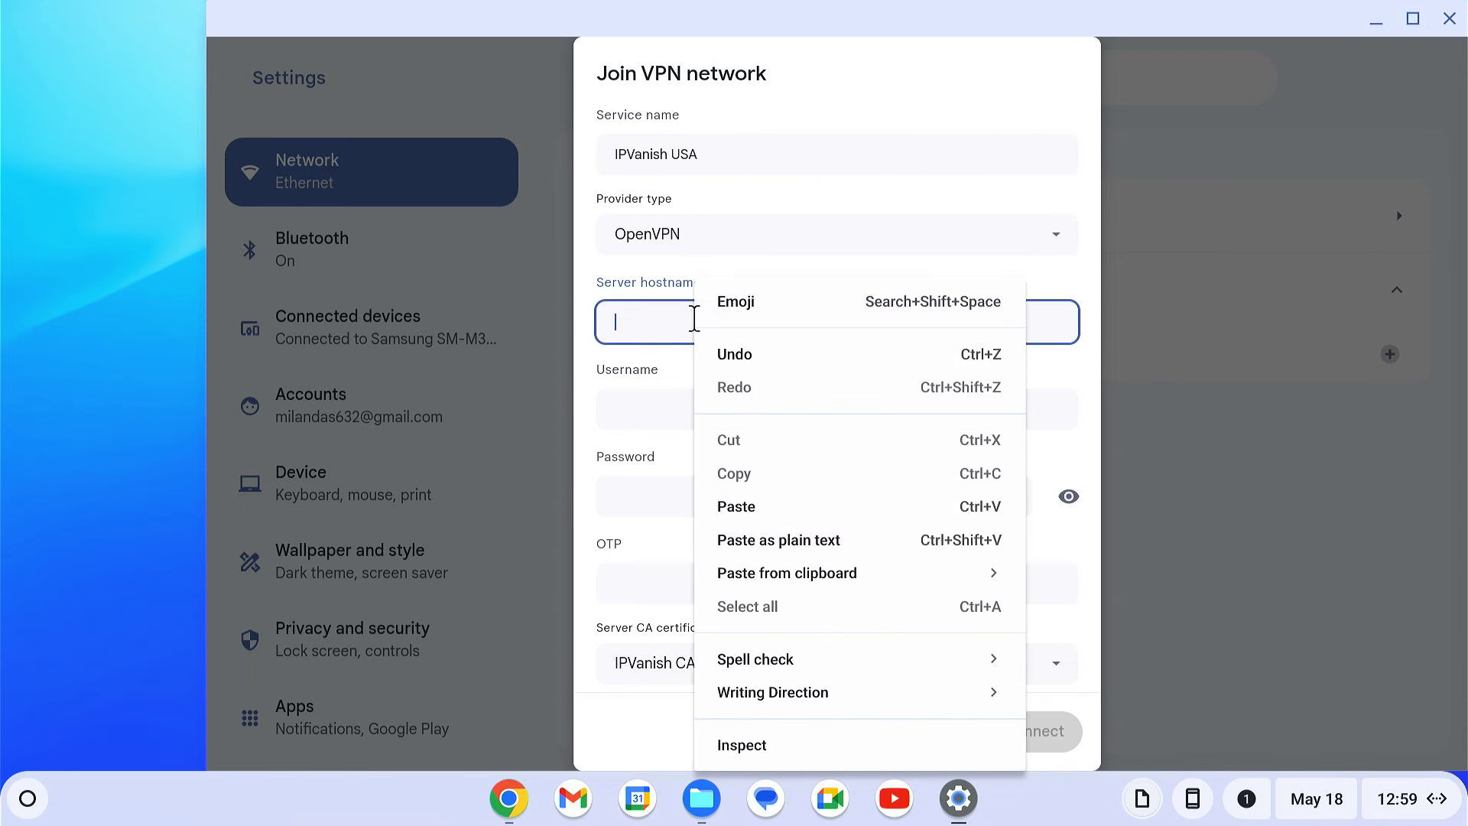
pyautogui.click(792, 507)
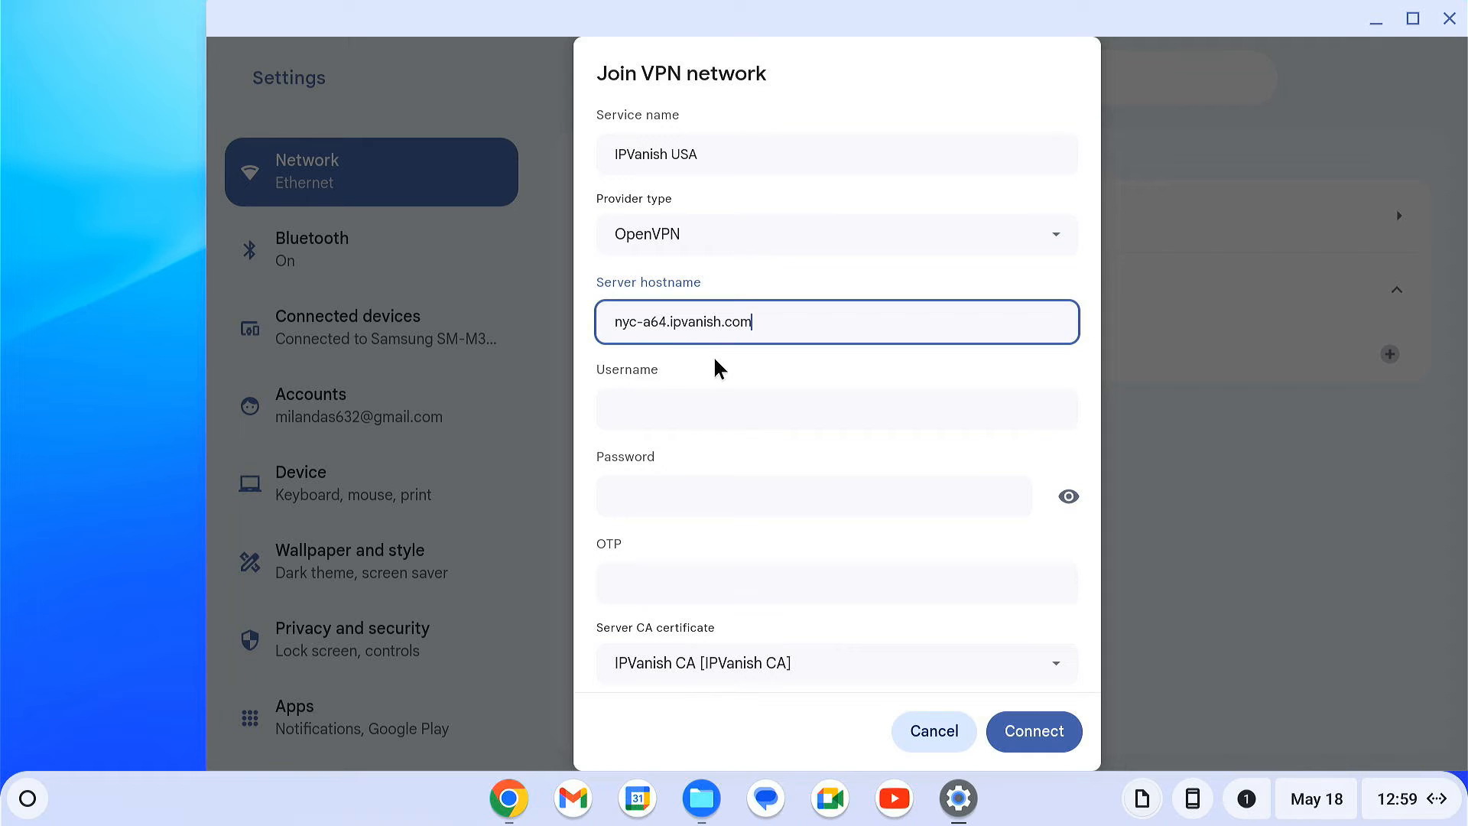
pyautogui.click(711, 406)
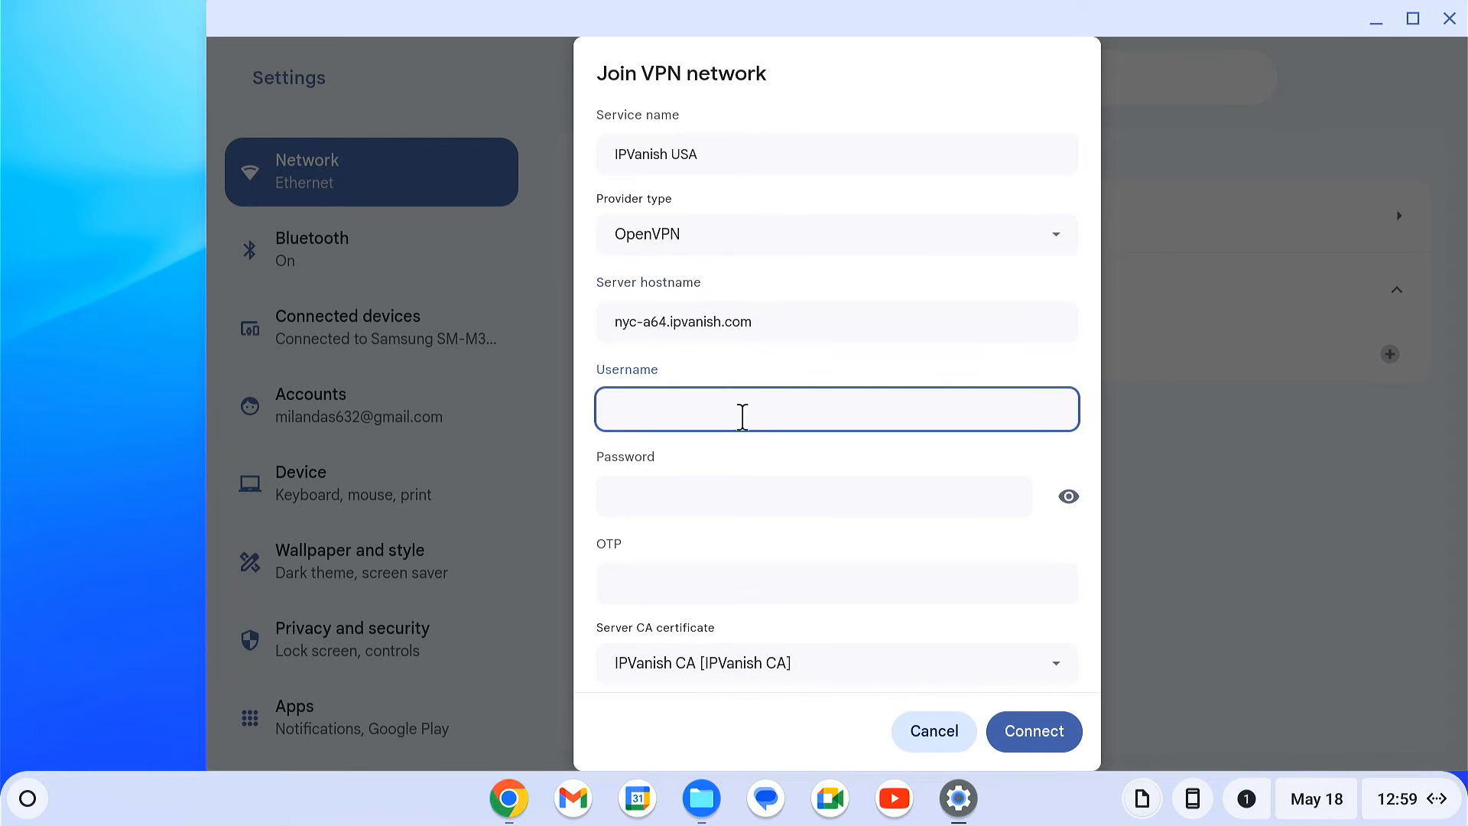
pyautogui.hotkey('ctrl', 'v')
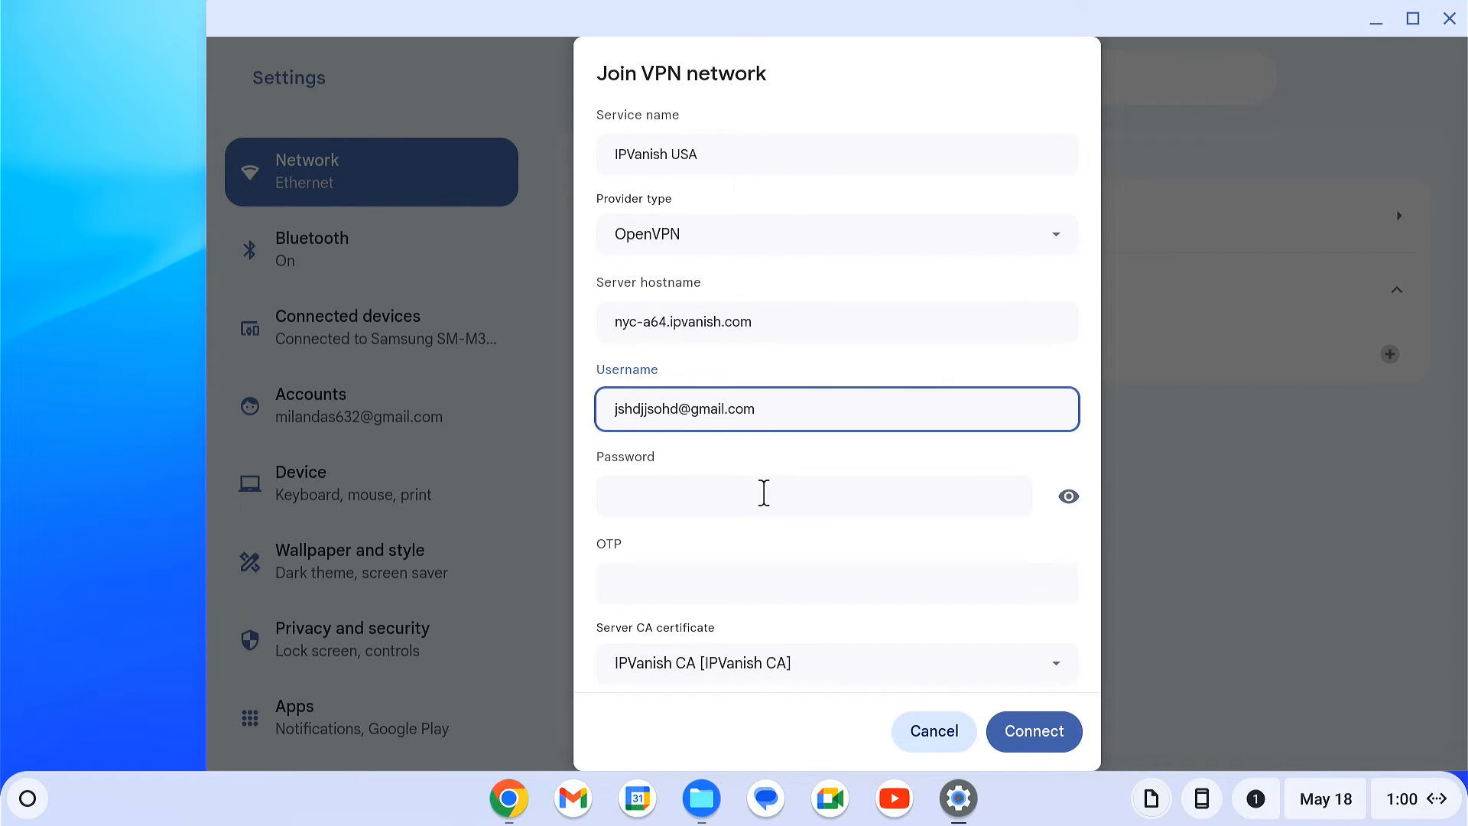
pyautogui.click(763, 494)
pyautogui.hotkey('ctrl', 'v')
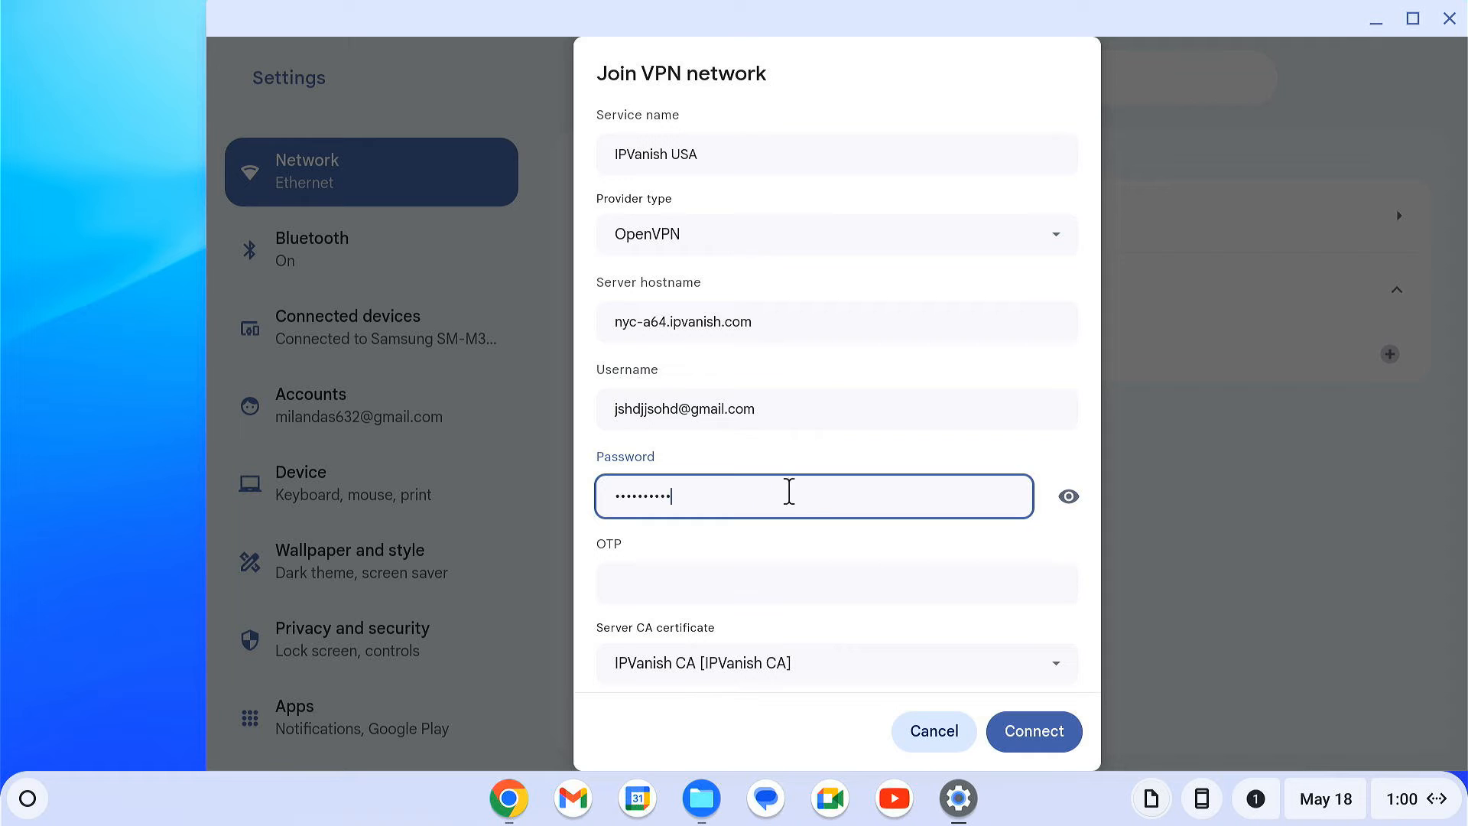
pyautogui.scroll(-2, 878, 574)
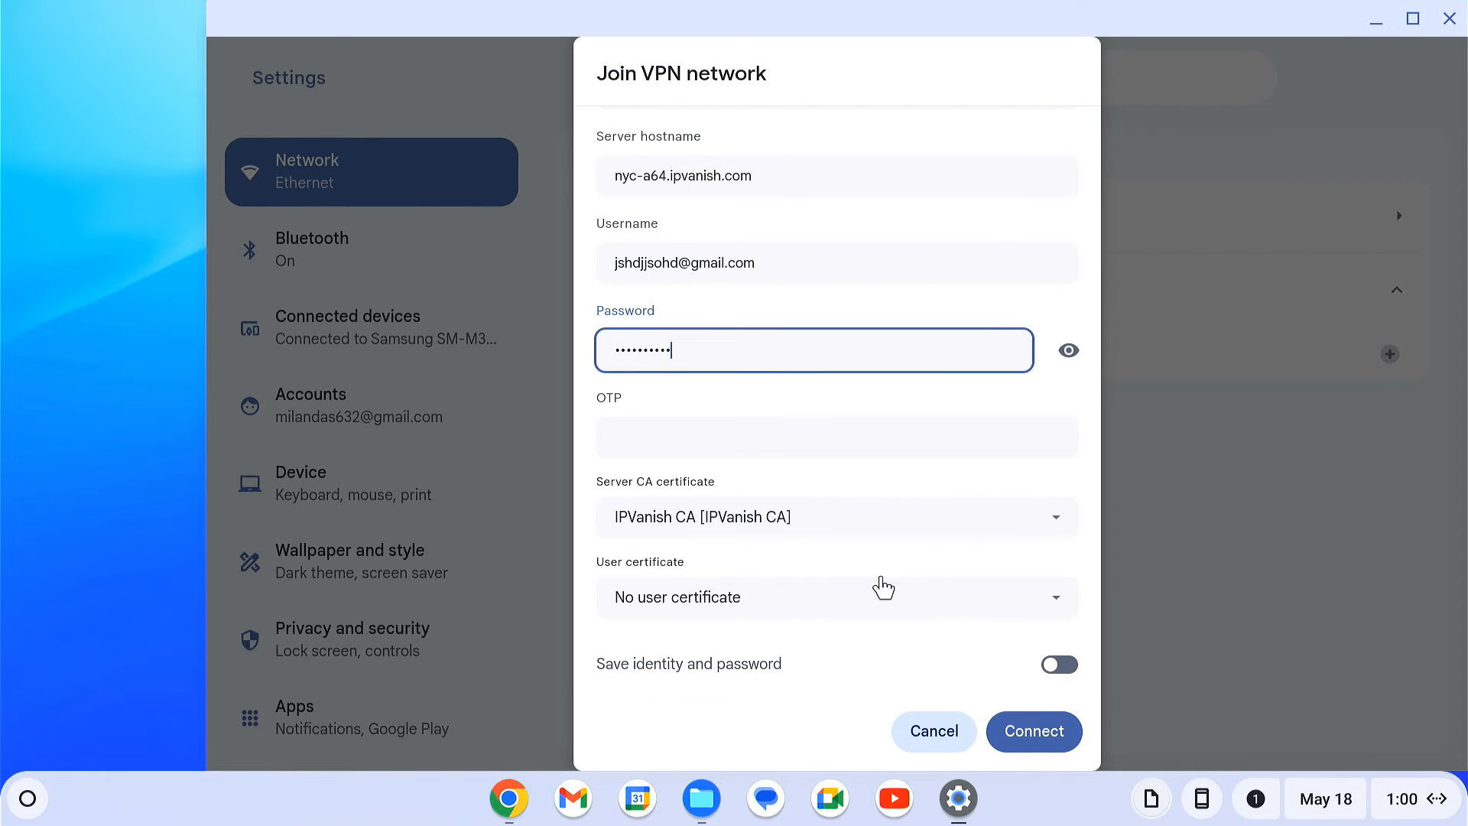
# - Choose IPVanish CA as server certificate, keep no user certificate, and connect IPVanish USA
pyautogui.click(677, 436)
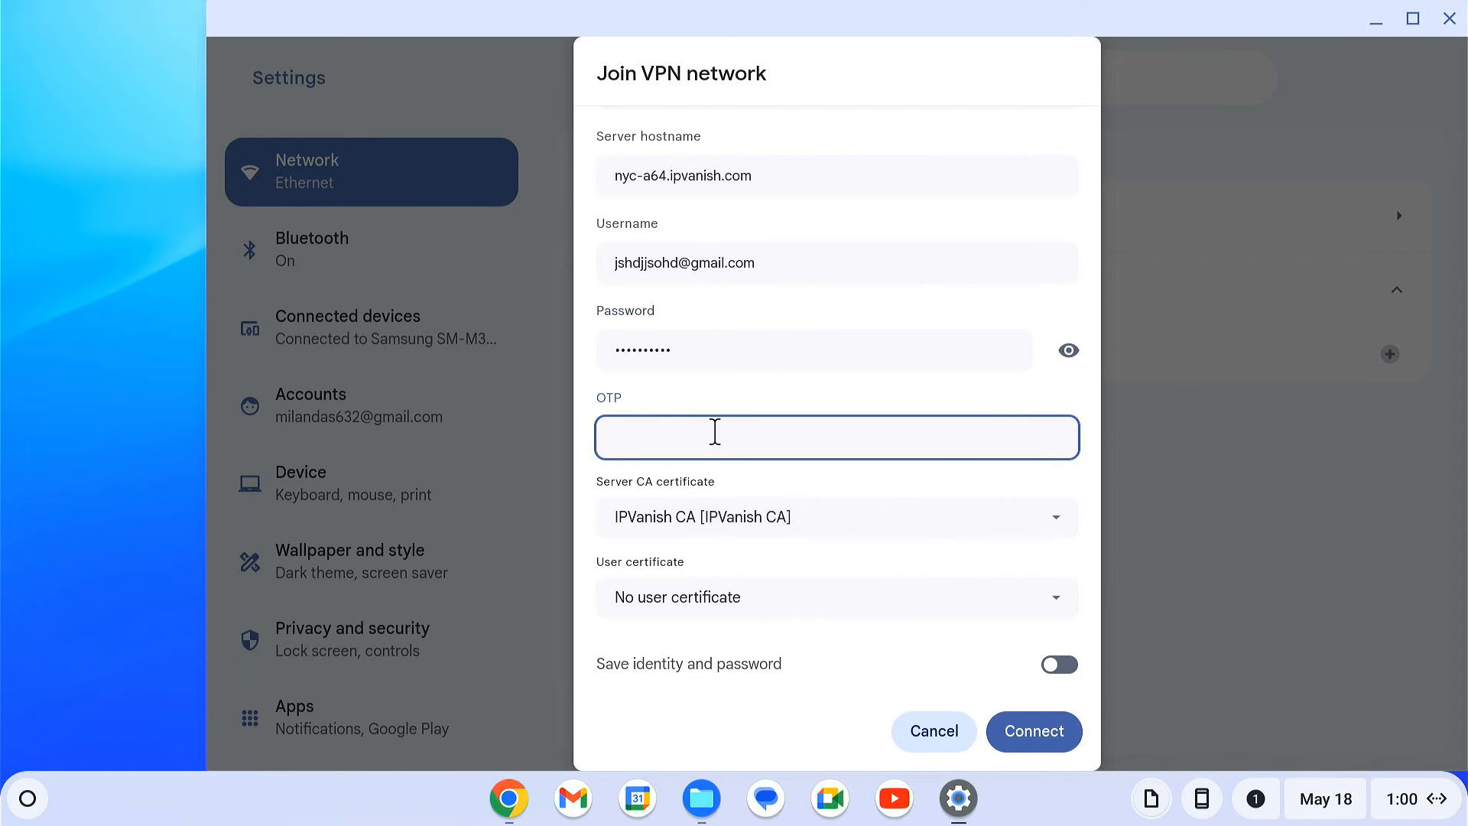
pyautogui.click(751, 523)
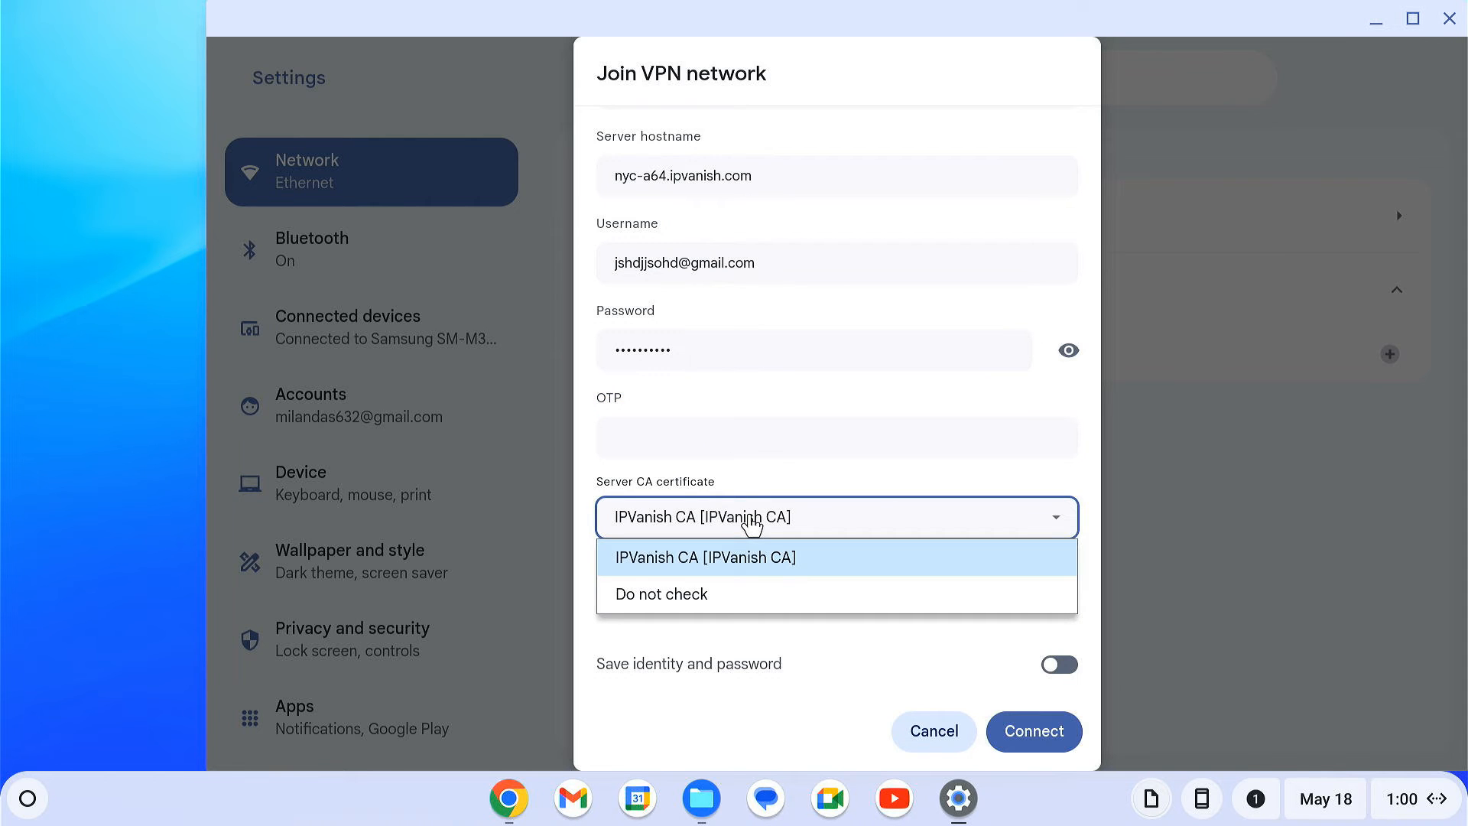
pyautogui.click(773, 559)
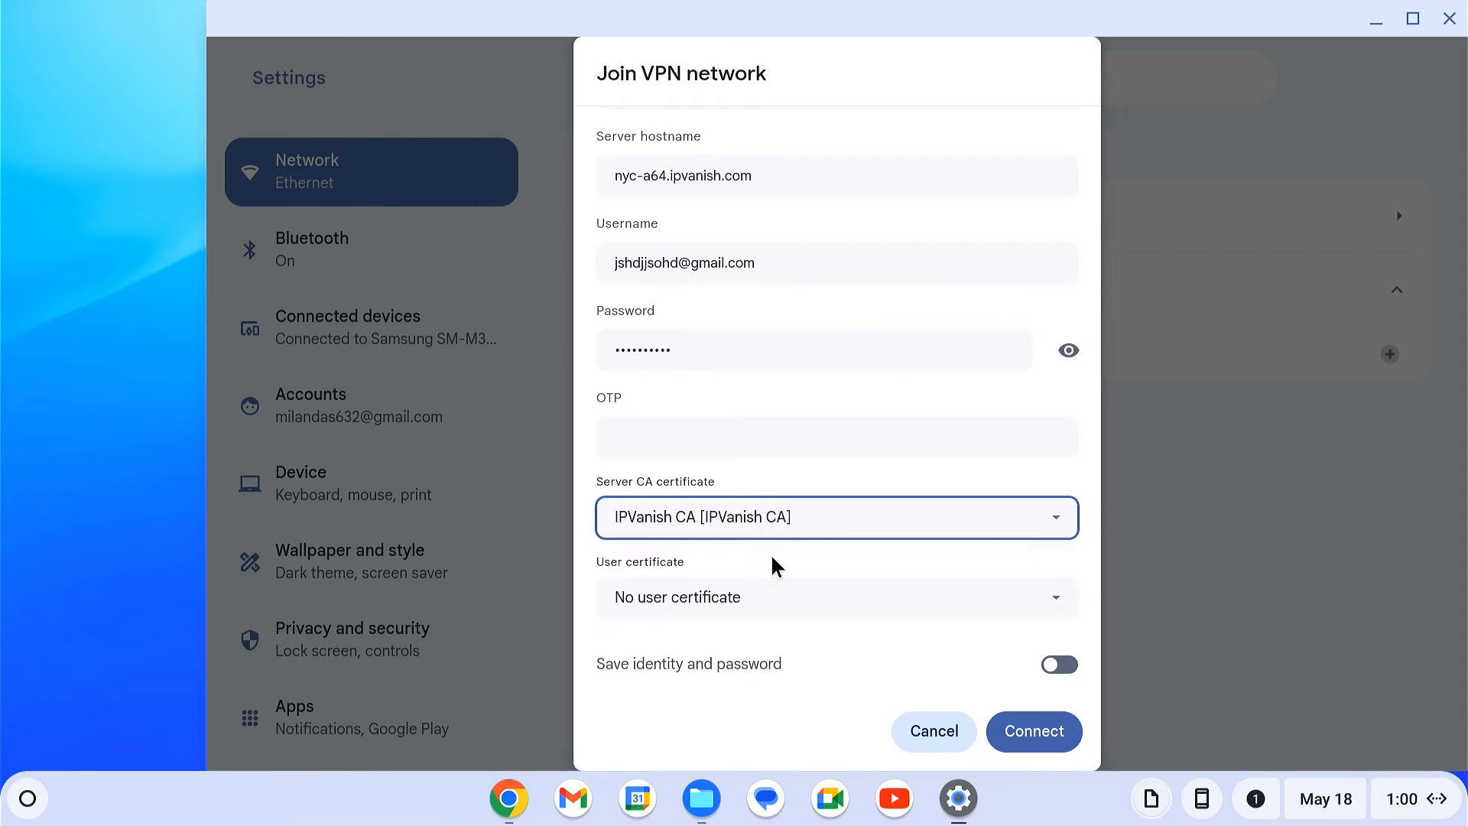
pyautogui.click(763, 602)
pyautogui.click(764, 605)
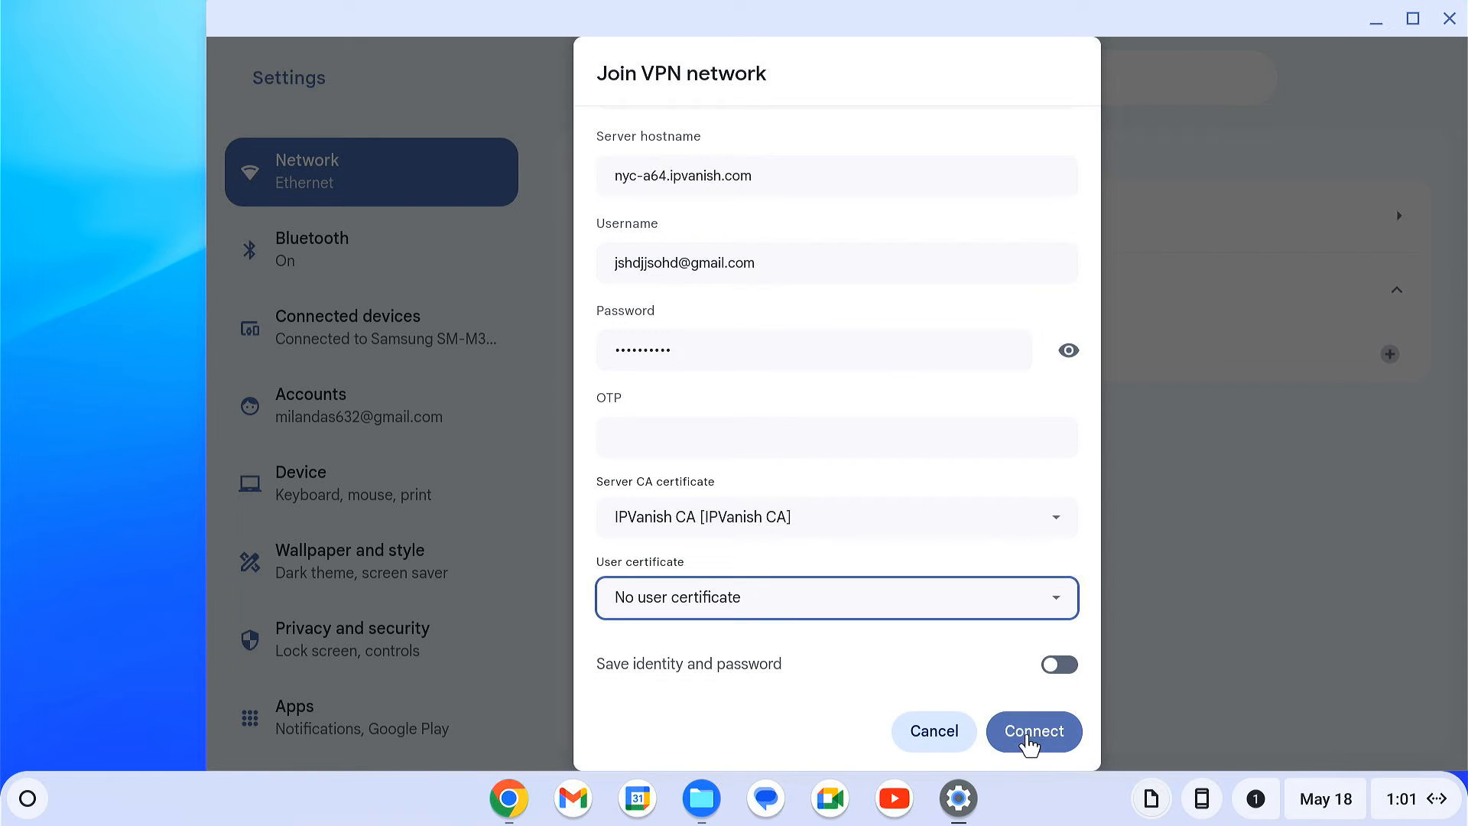
pyautogui.click(1031, 744)
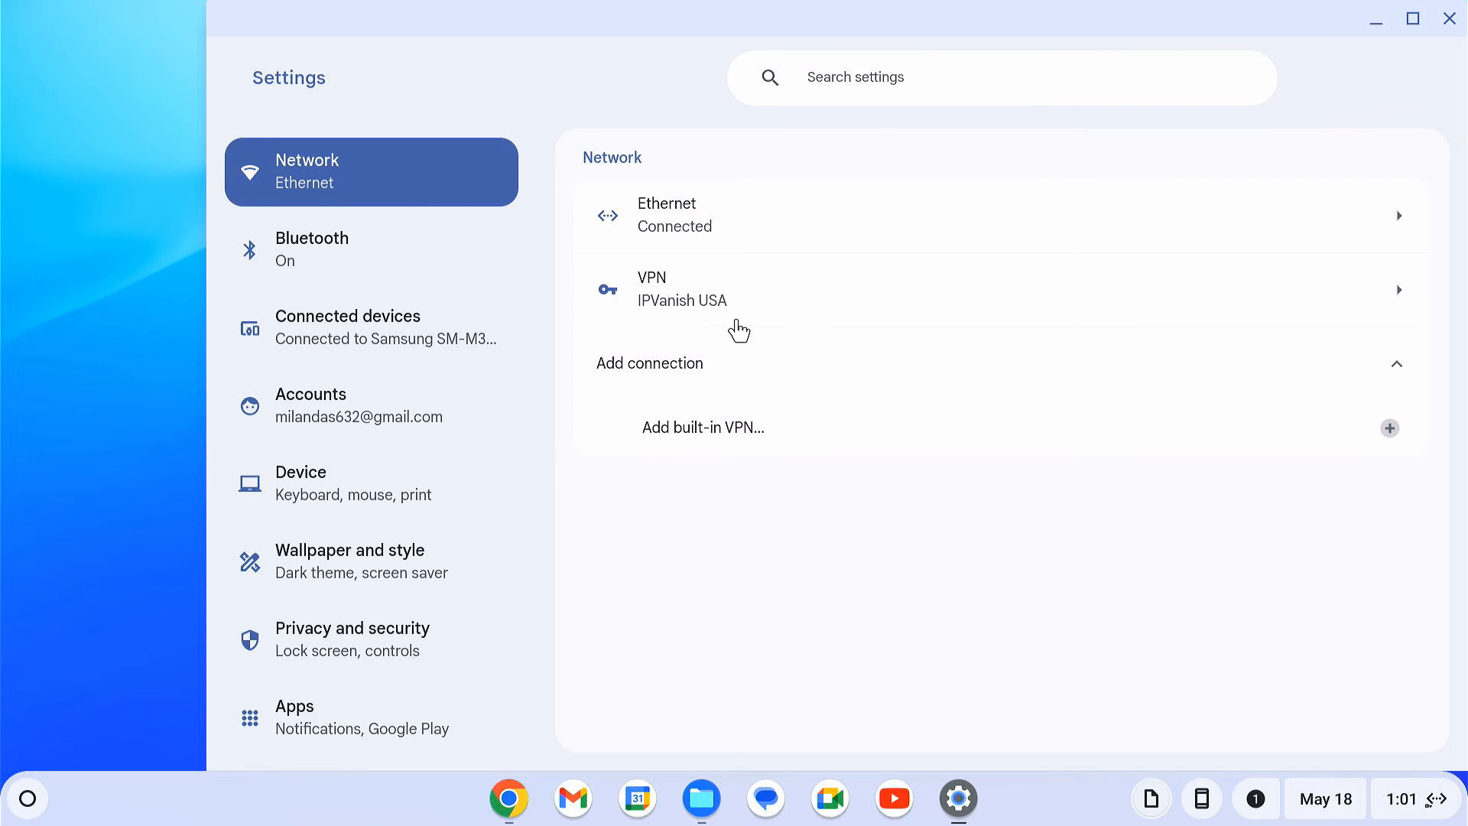
# - Confirm IPVanish USA shows Connected in Settings and the Quick Settings VPN tile, closing Settings
pyautogui.click(740, 311)
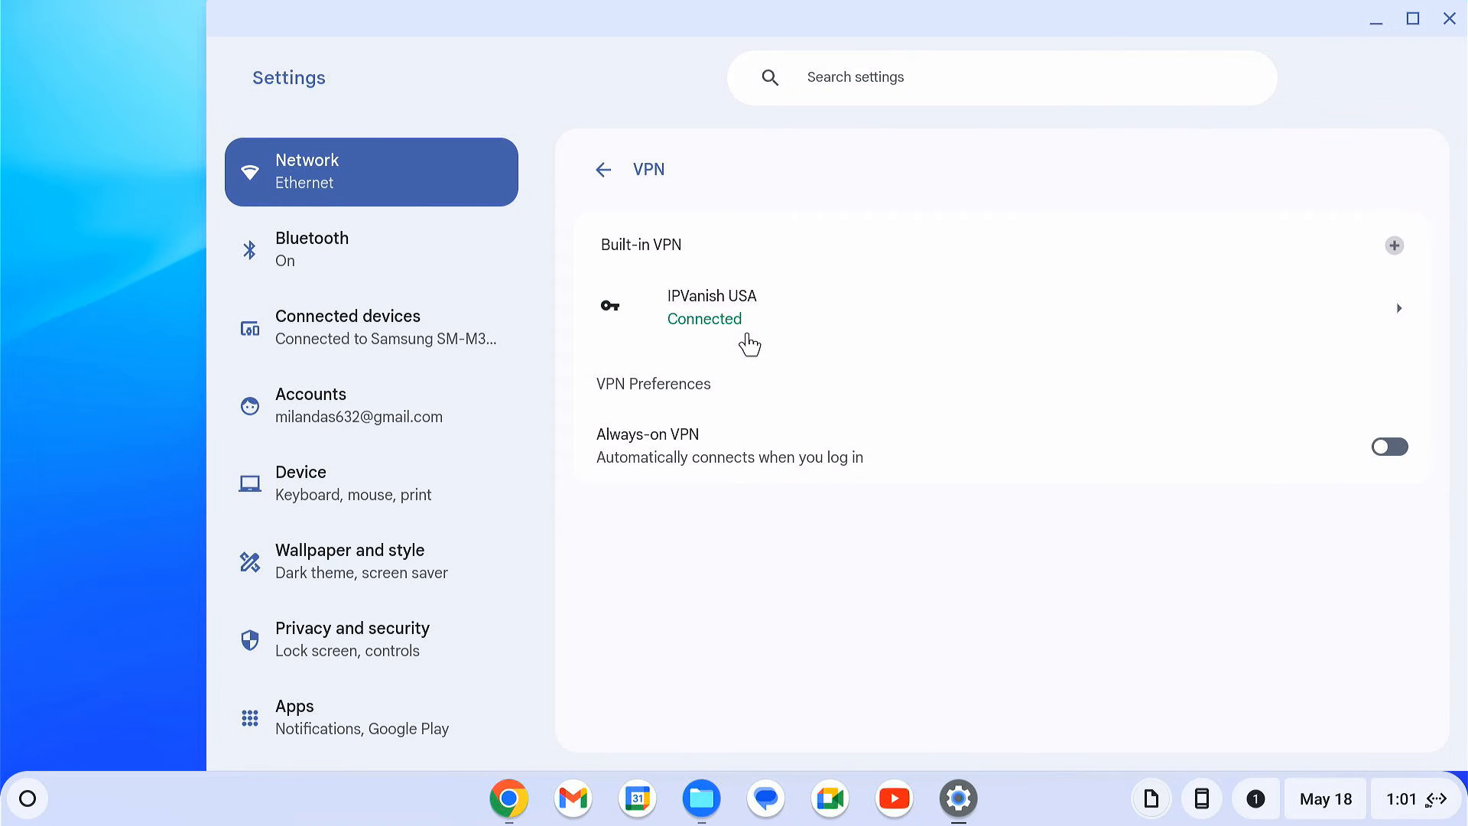
pyautogui.click(1450, 19)
pyautogui.click(1416, 798)
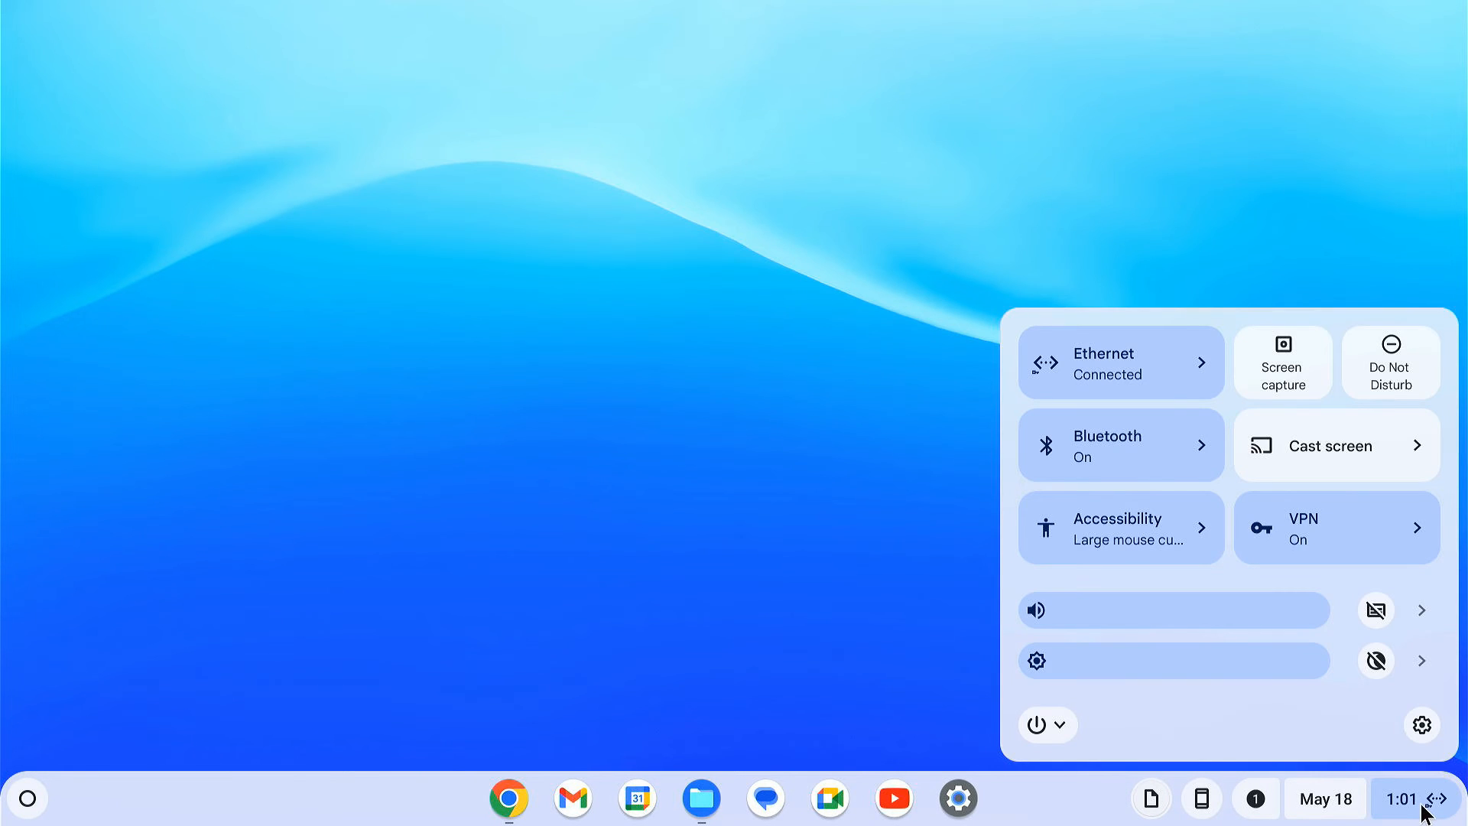
pyautogui.click(1411, 526)
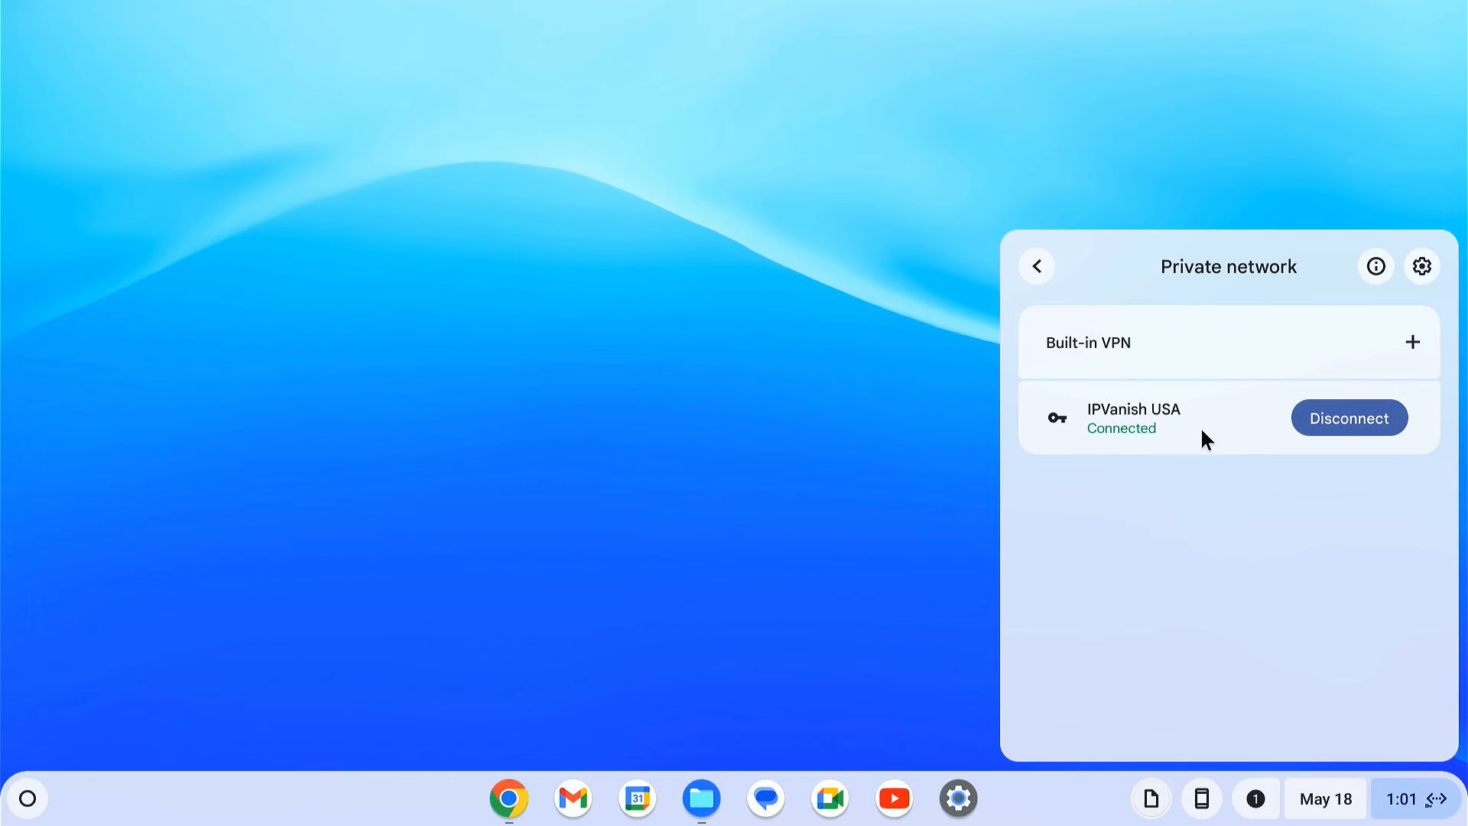
# - Search 'what is my ip' and read New York, United States on whatismyipaddress.com
pyautogui.click(509, 799)
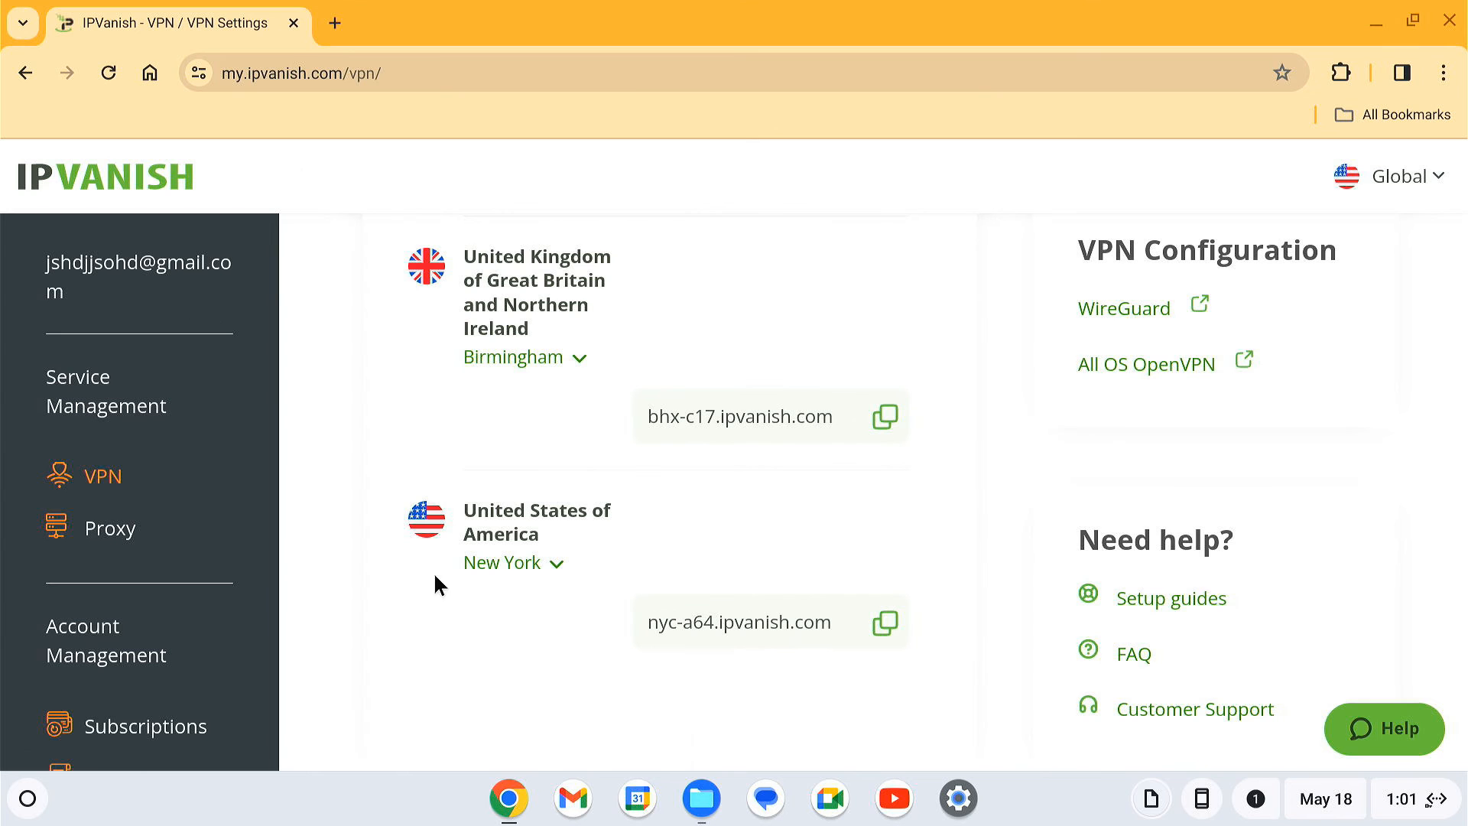
pyautogui.click(334, 23)
pyautogui.write('what is my ip')
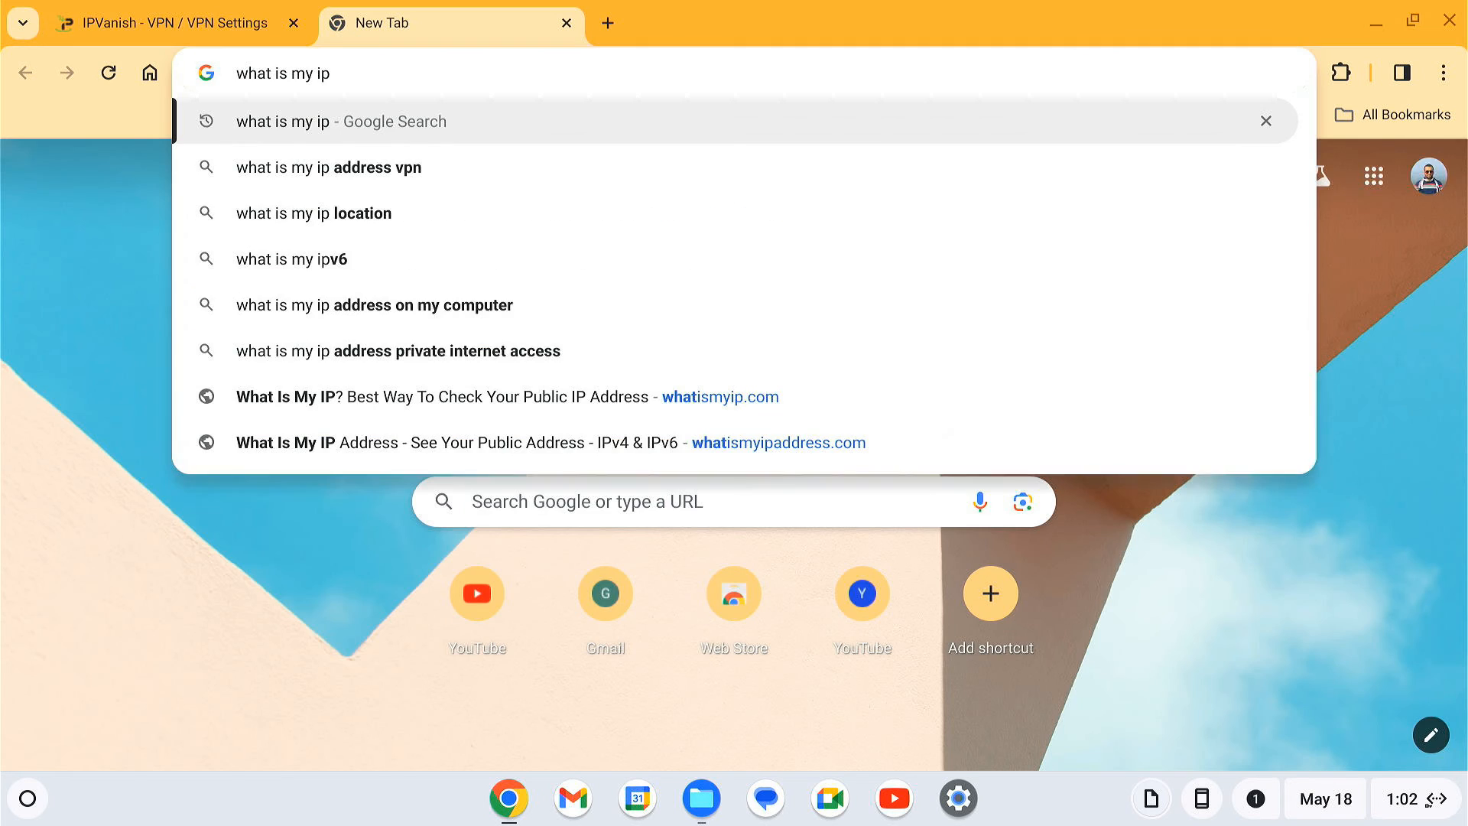
pyautogui.press('Return')
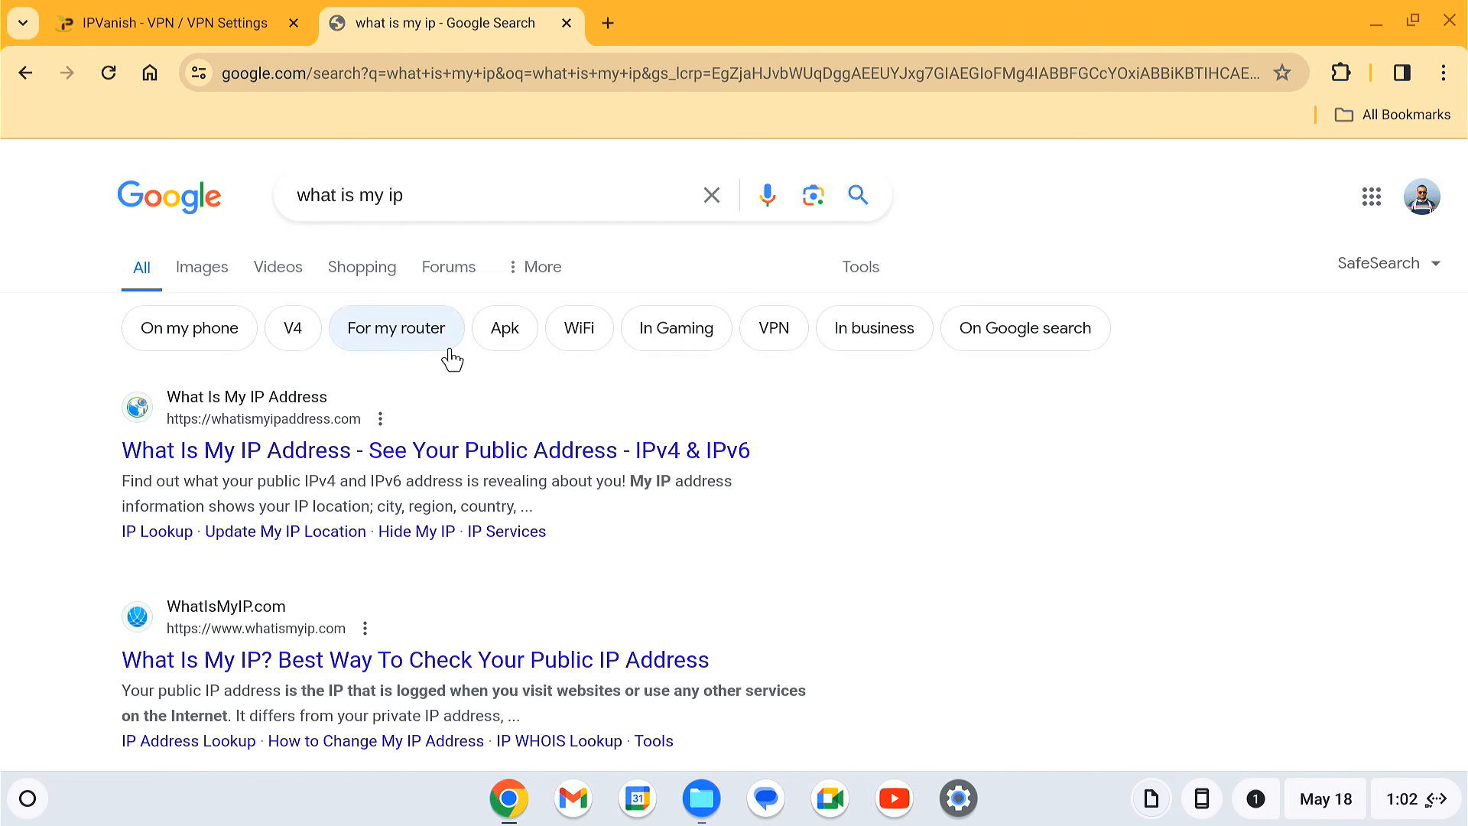
pyautogui.click(490, 451)
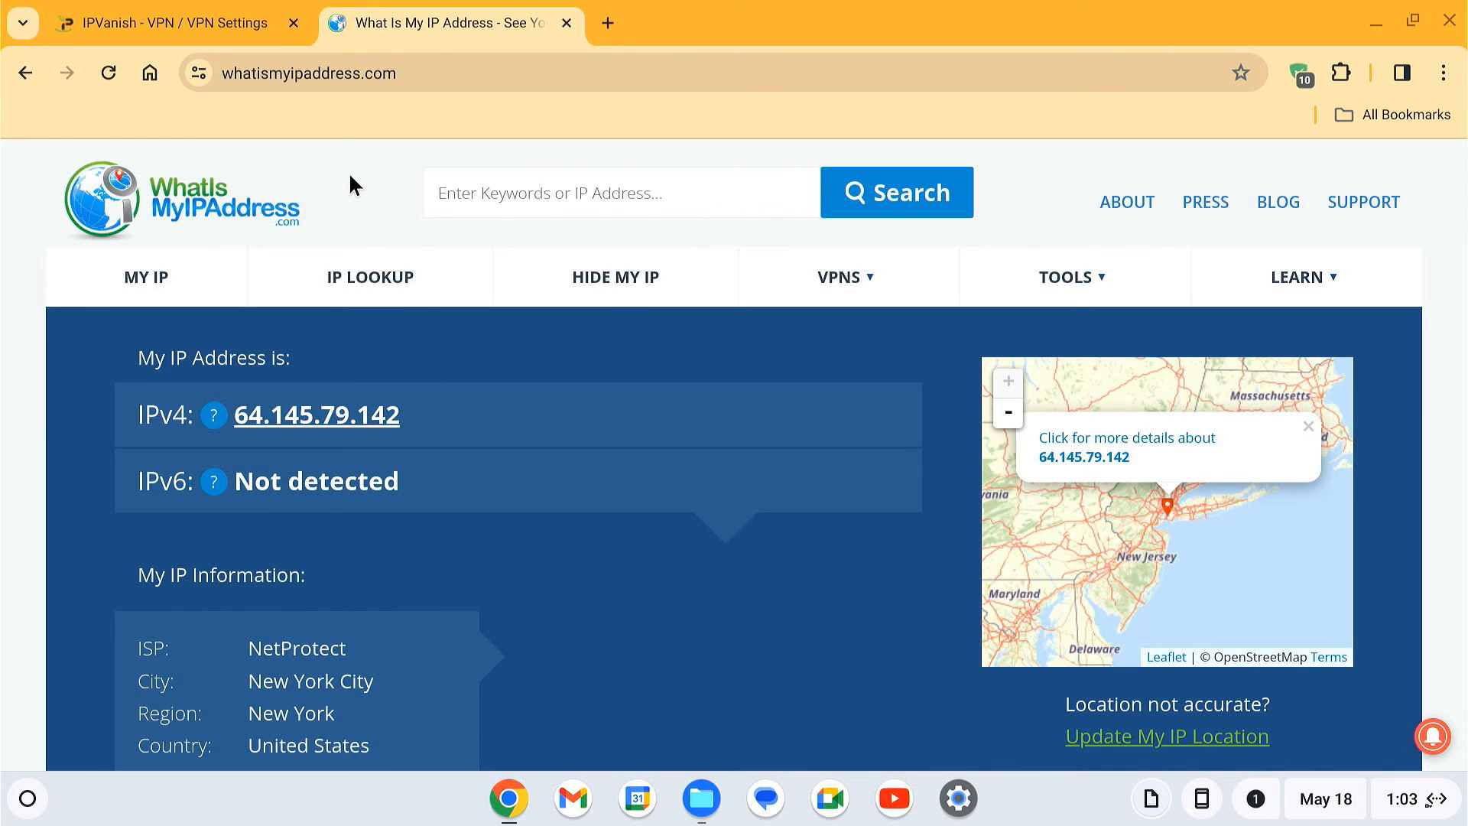
pyautogui.scroll(-1, 499, 383)
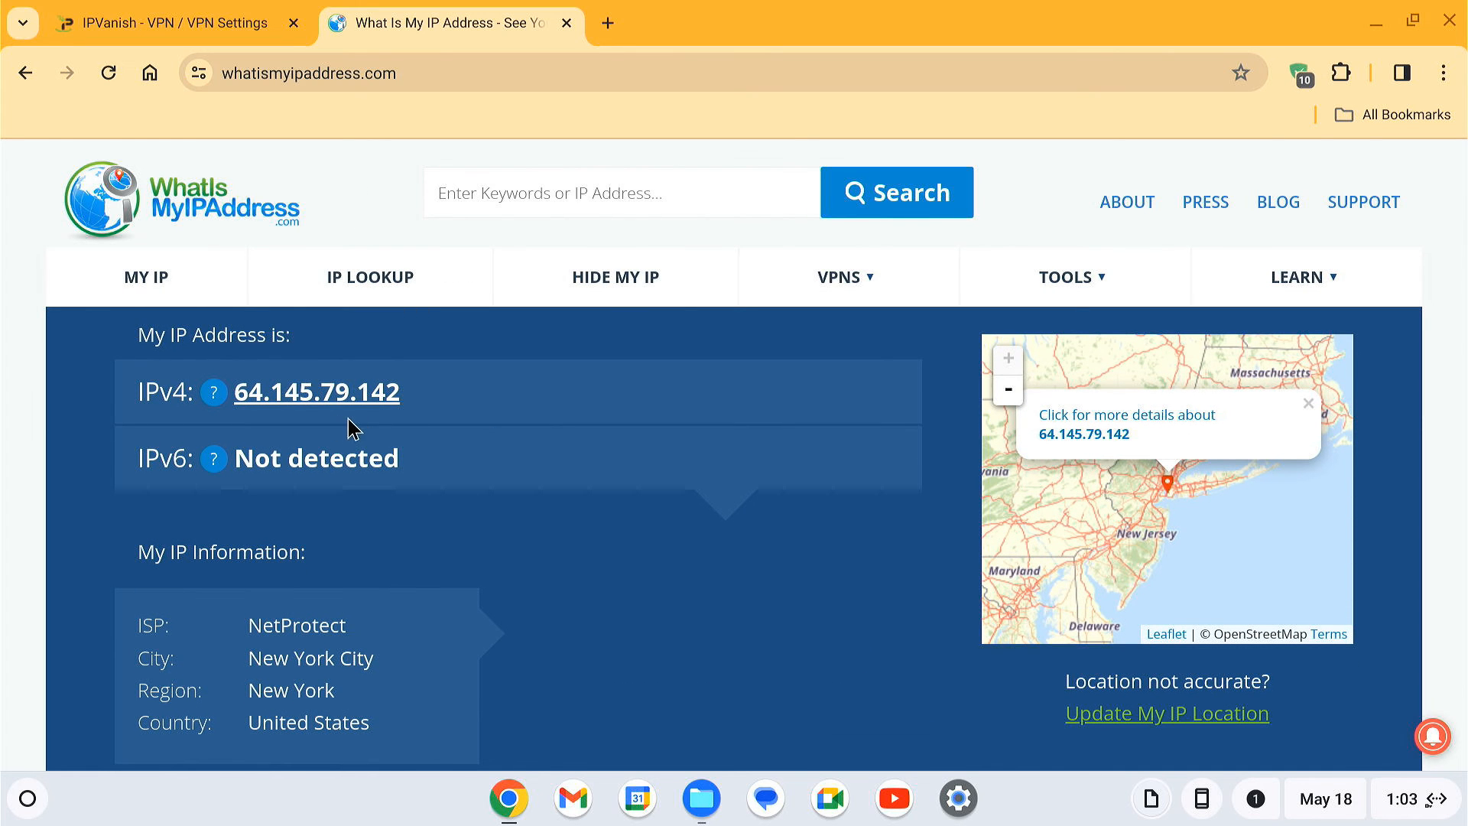
pyautogui.moveTo(243, 690); pyautogui.dragTo(335, 692)
pyautogui.moveTo(243, 721); pyautogui.dragTo(384, 742)
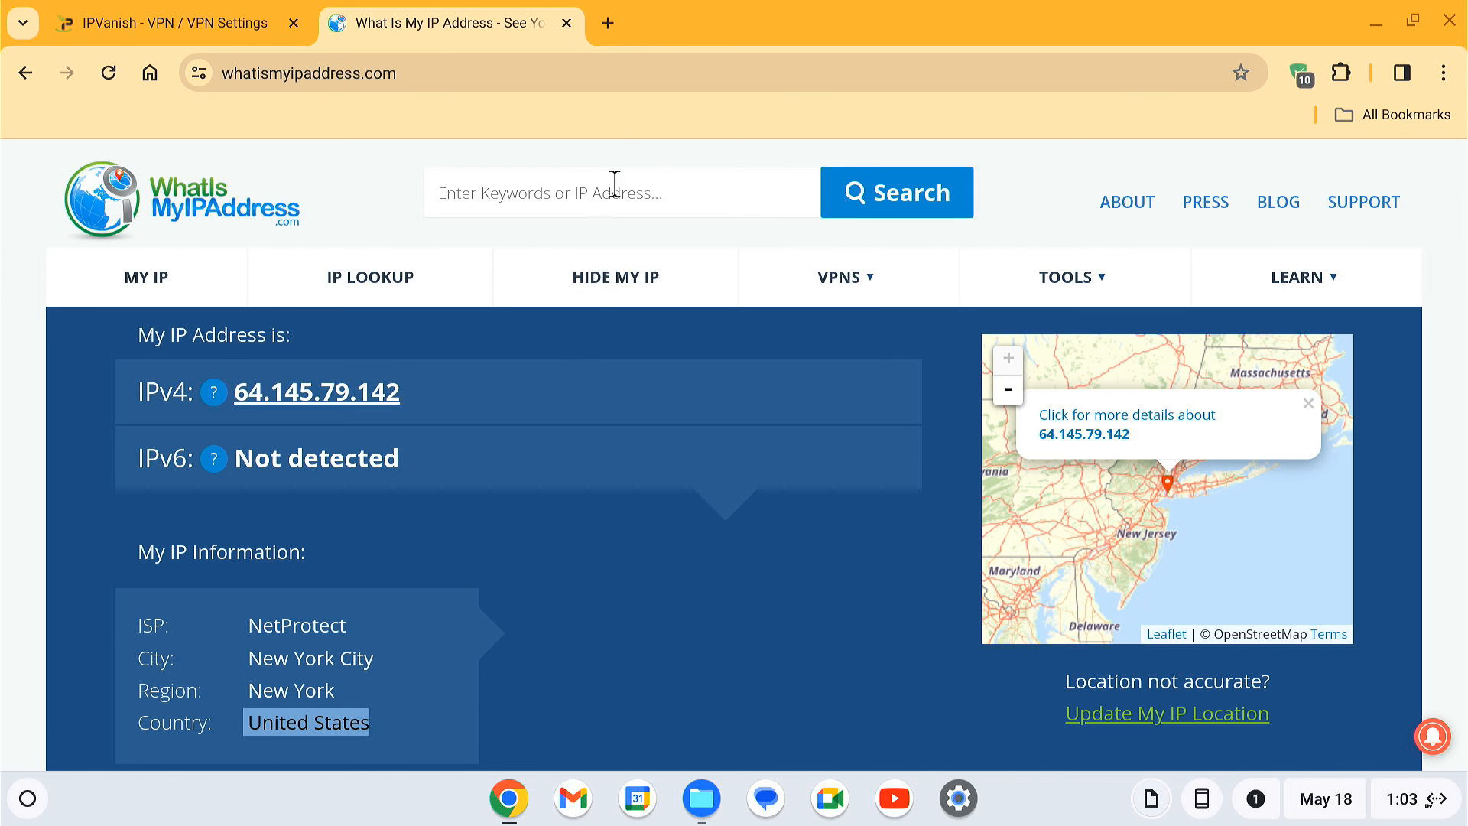
# - Load the YouTube home feed from the new-tab shortcuts over the VPN
pyautogui.click(605, 18)
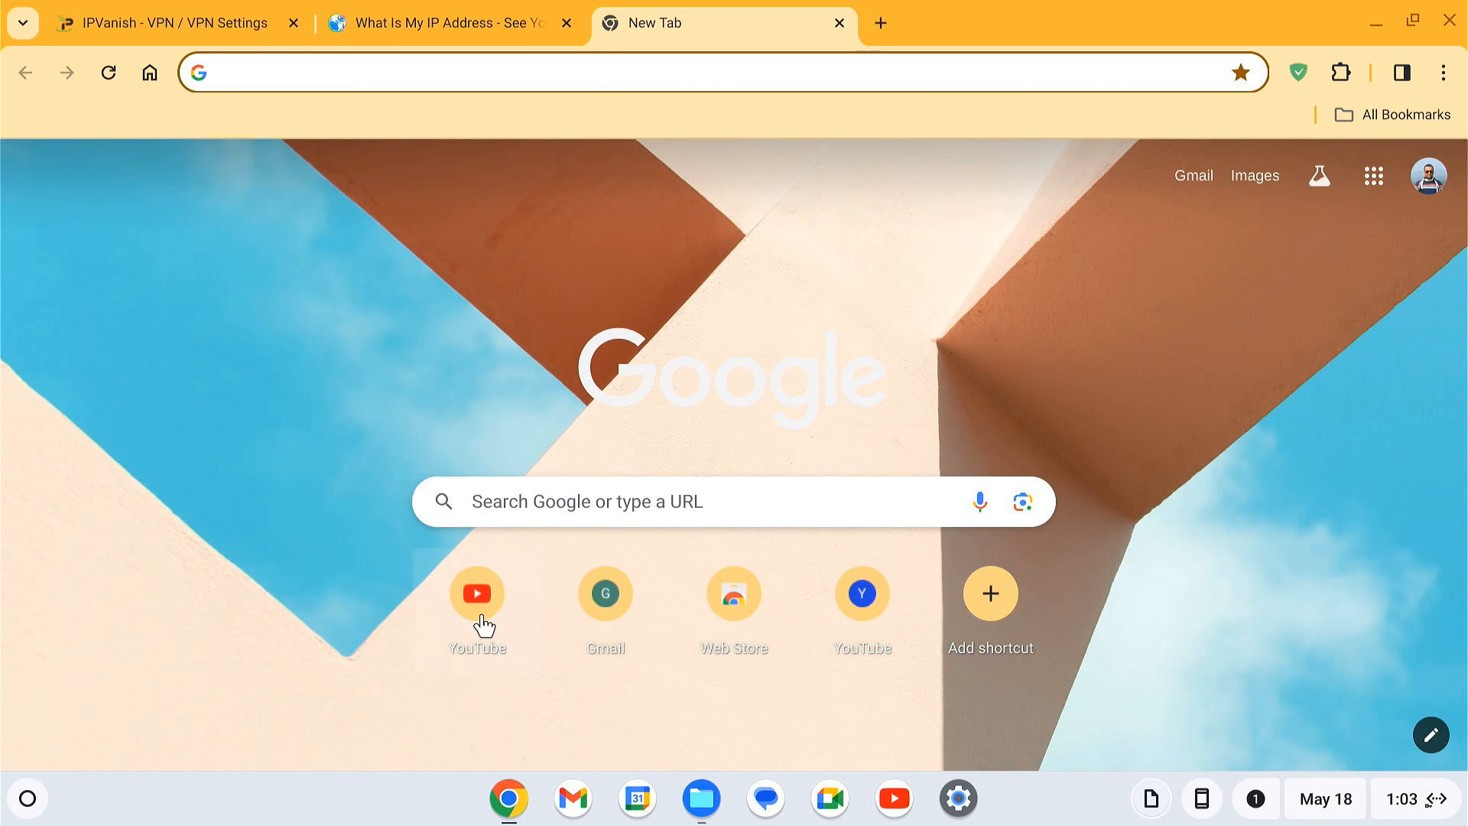
pyautogui.click(480, 610)
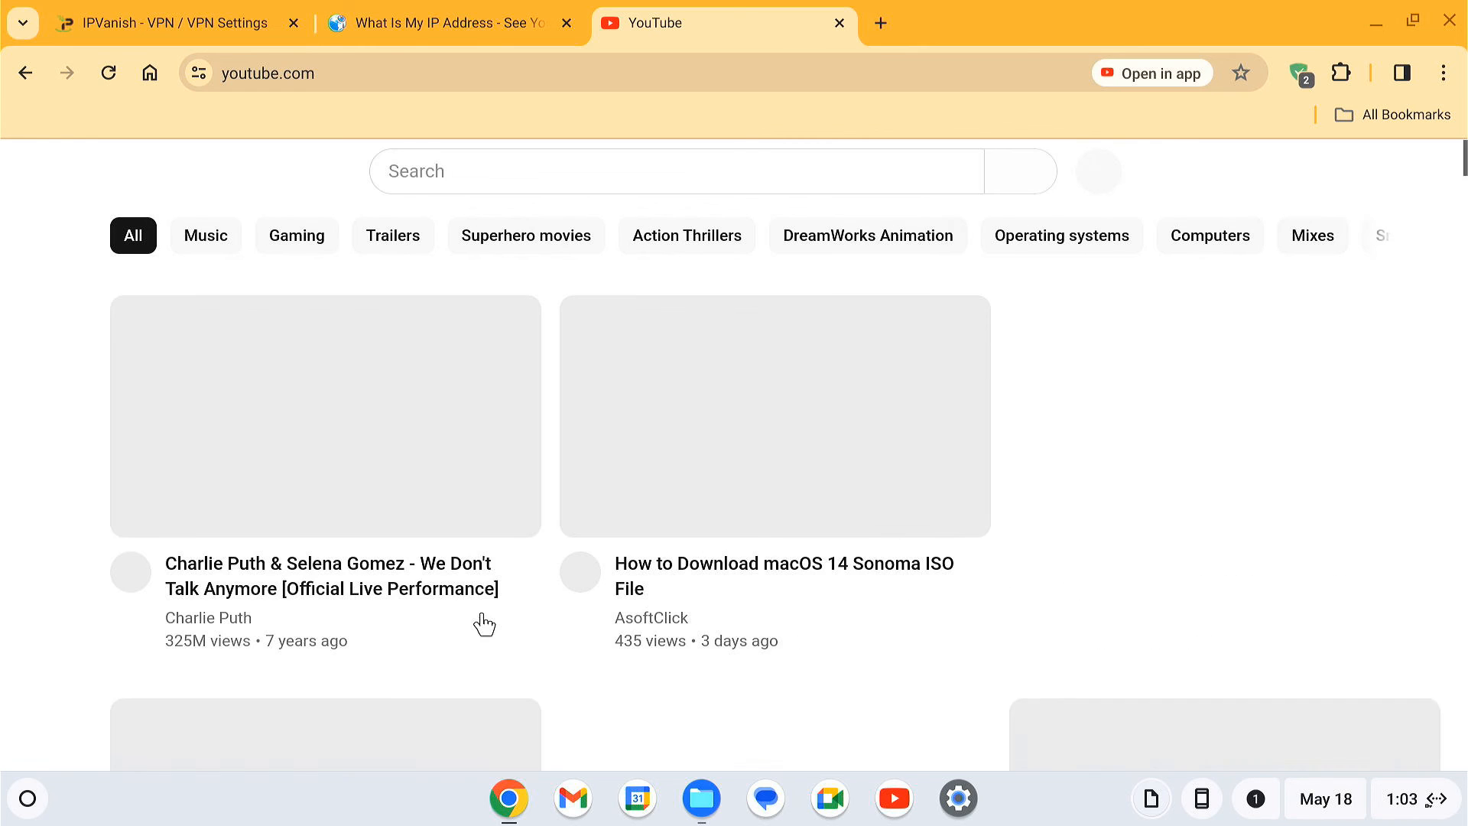
pyautogui.scroll(-3, 1220, 569)
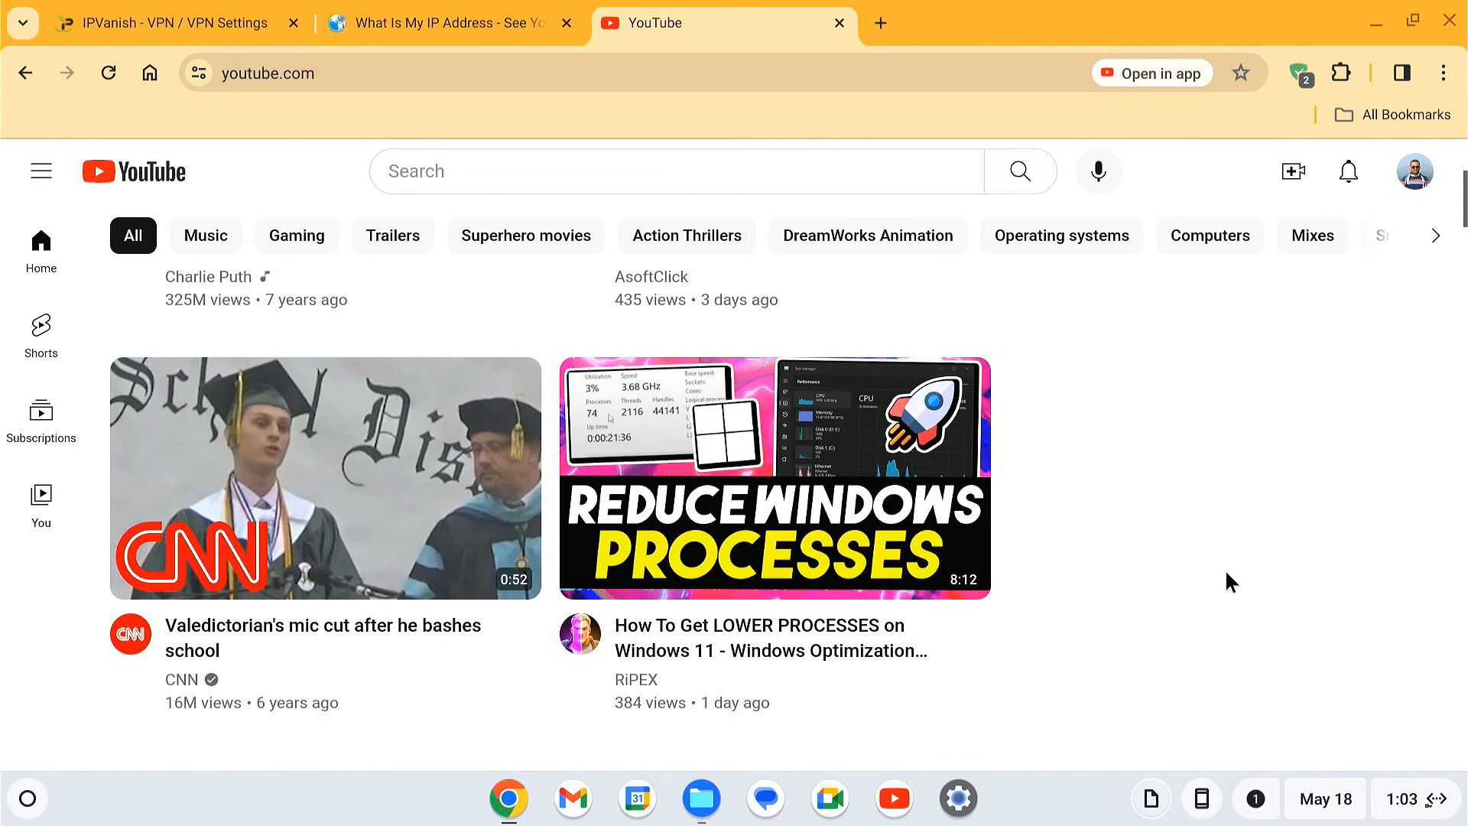
pyautogui.scroll(-2, 1228, 572)
pyautogui.scroll(-3, 1238, 575)
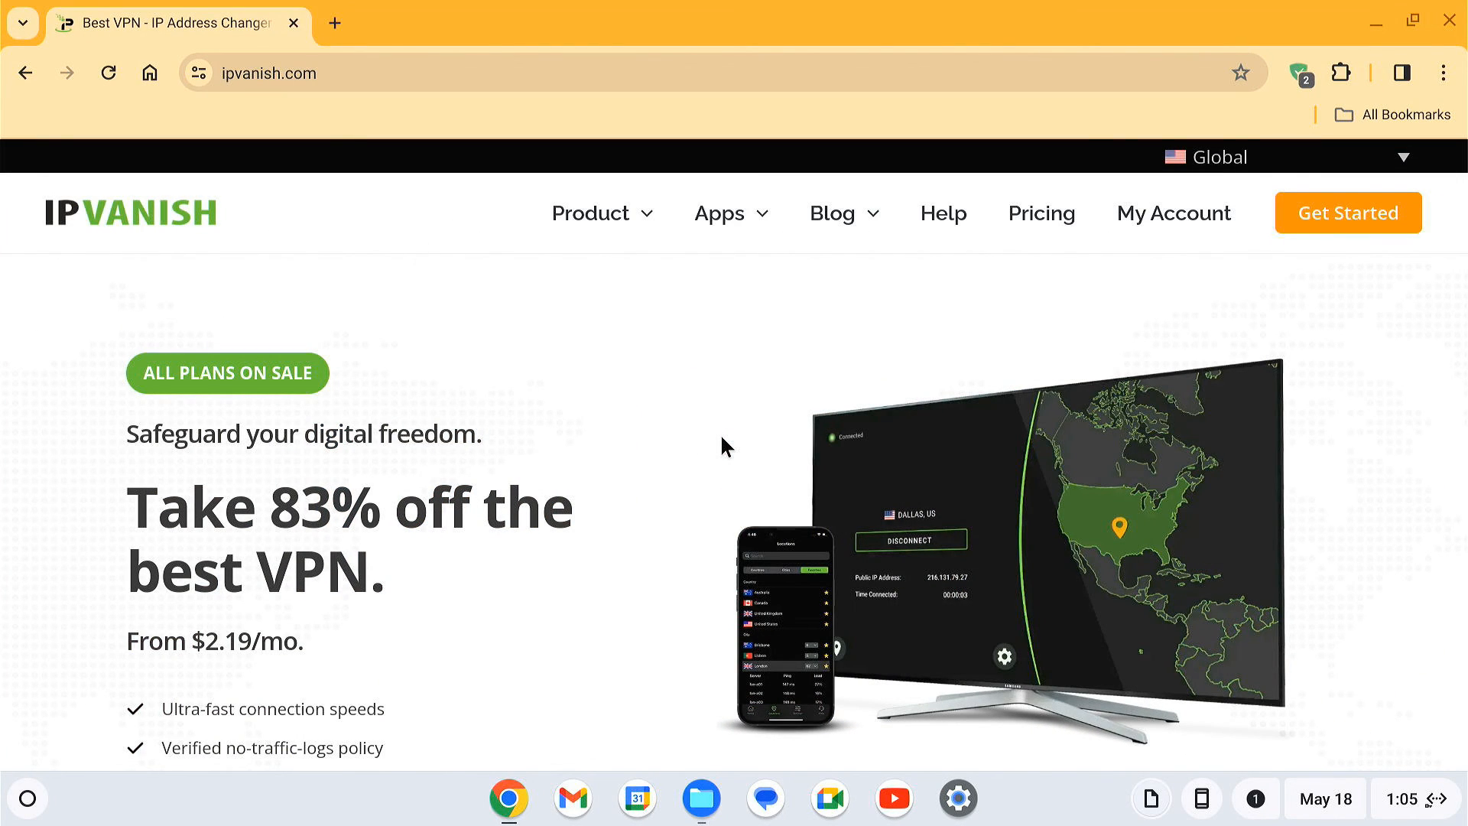
pyautogui.scroll(-2, 502, 603)
pyautogui.scroll(-2, 503, 604)
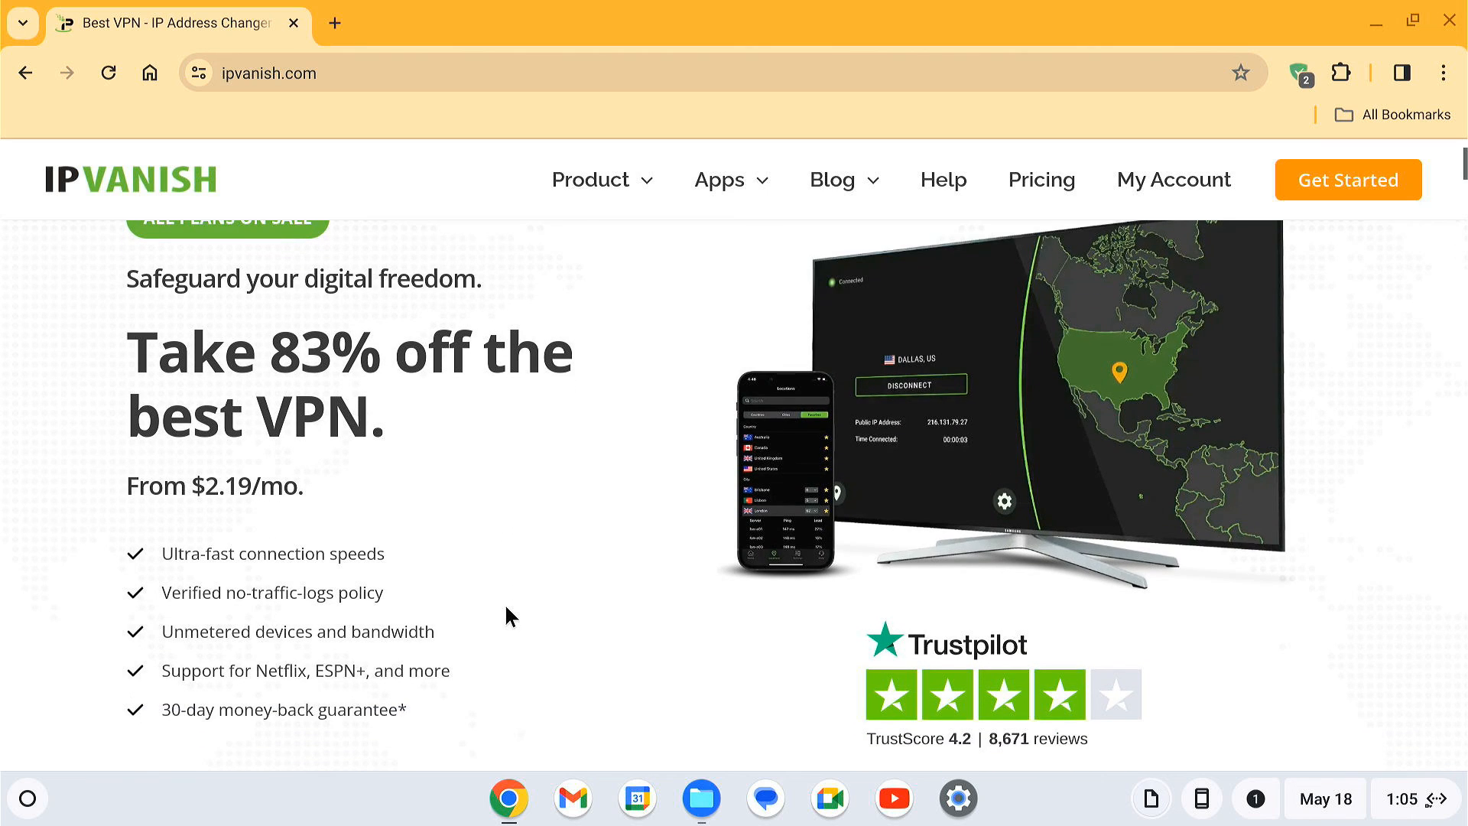
pyautogui.scroll(-1, 505, 605)
pyautogui.scroll(-1, 507, 617)
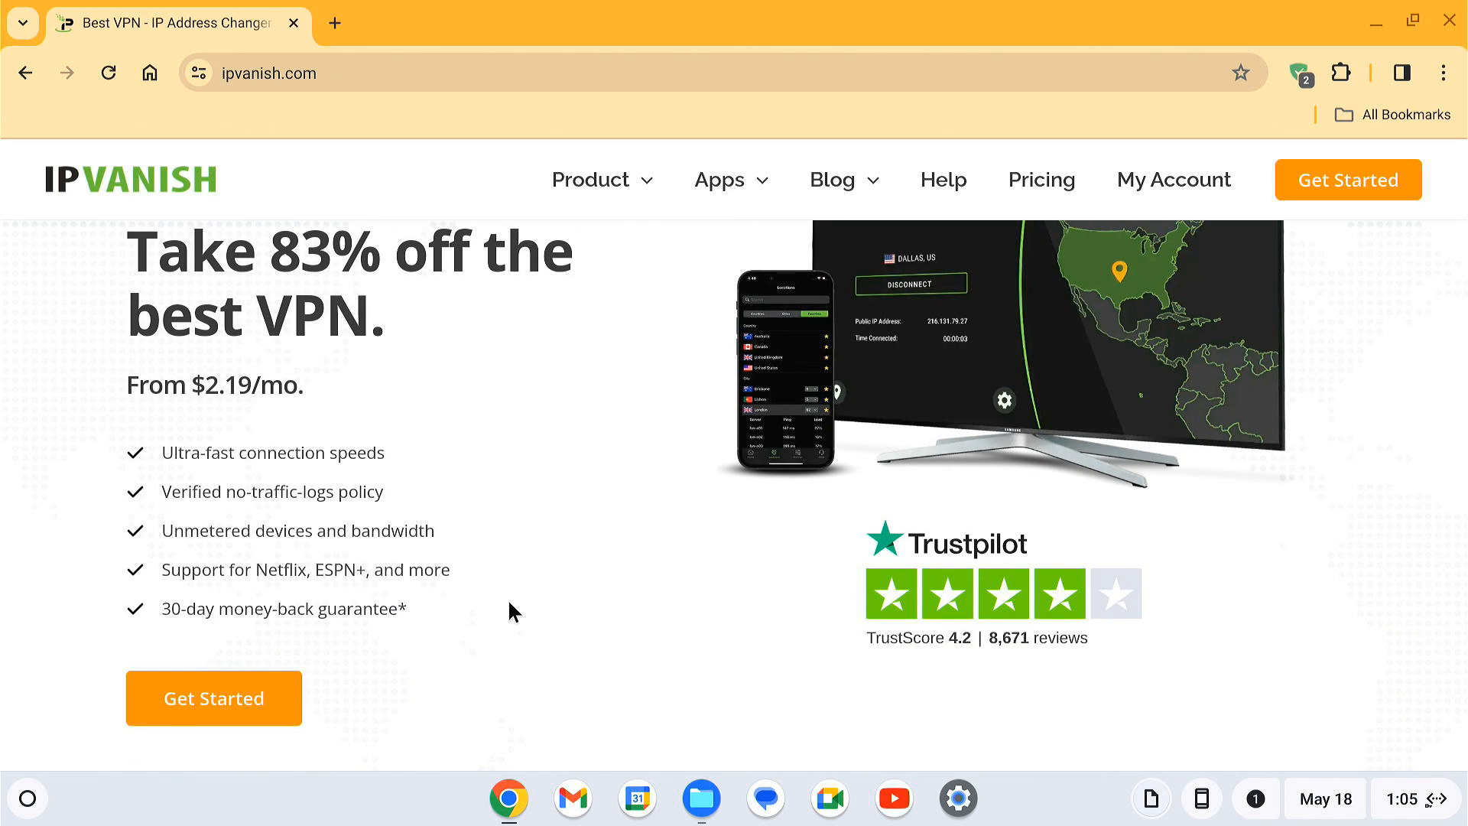
pyautogui.scroll(2, 508, 612)
pyautogui.scroll(2, 508, 611)
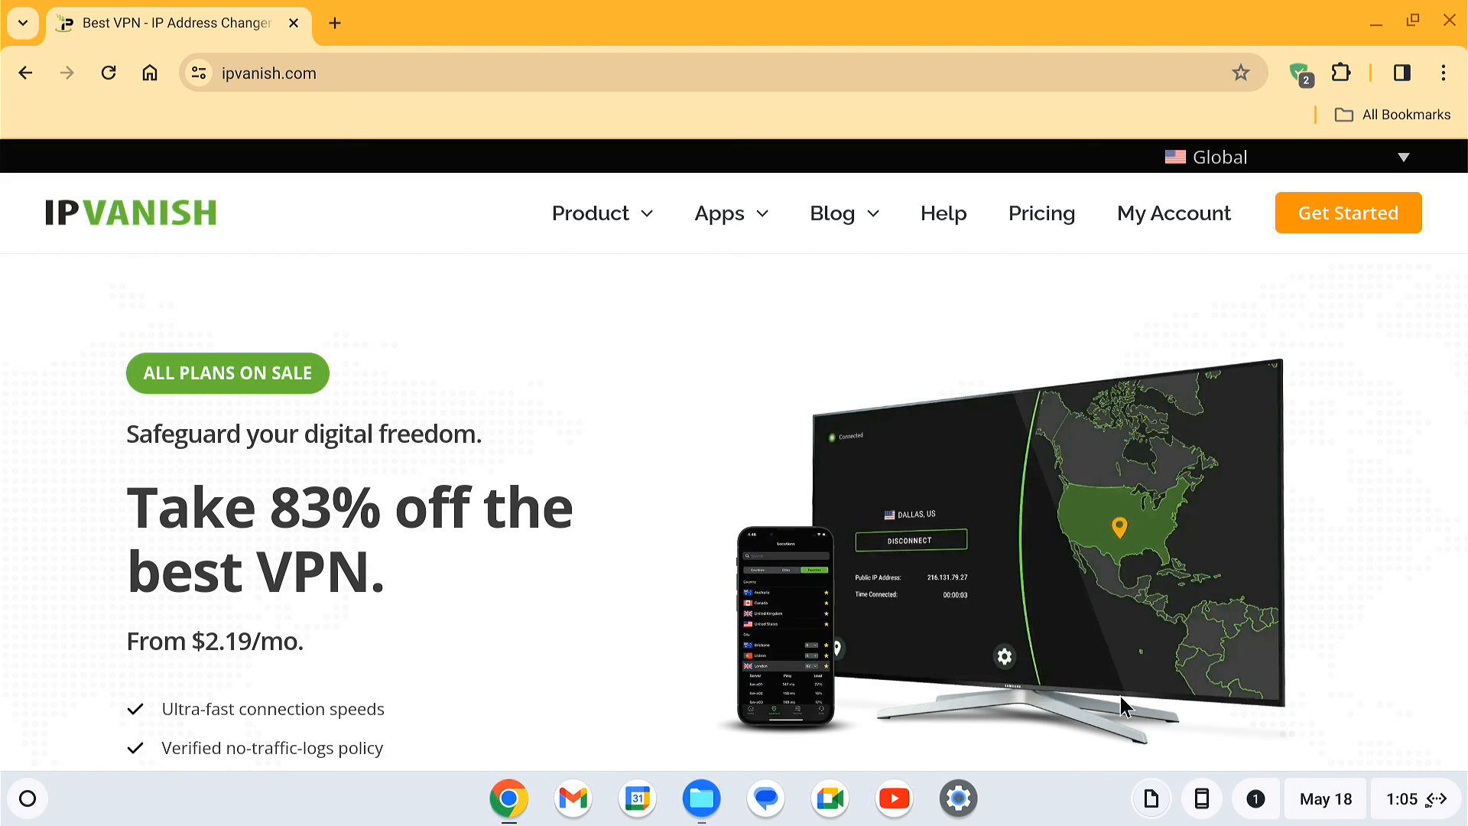
# - Disconnect the 'IPVanish USA' VPN from the Quick Settings private network list and close the panel
pyautogui.click(1411, 799)
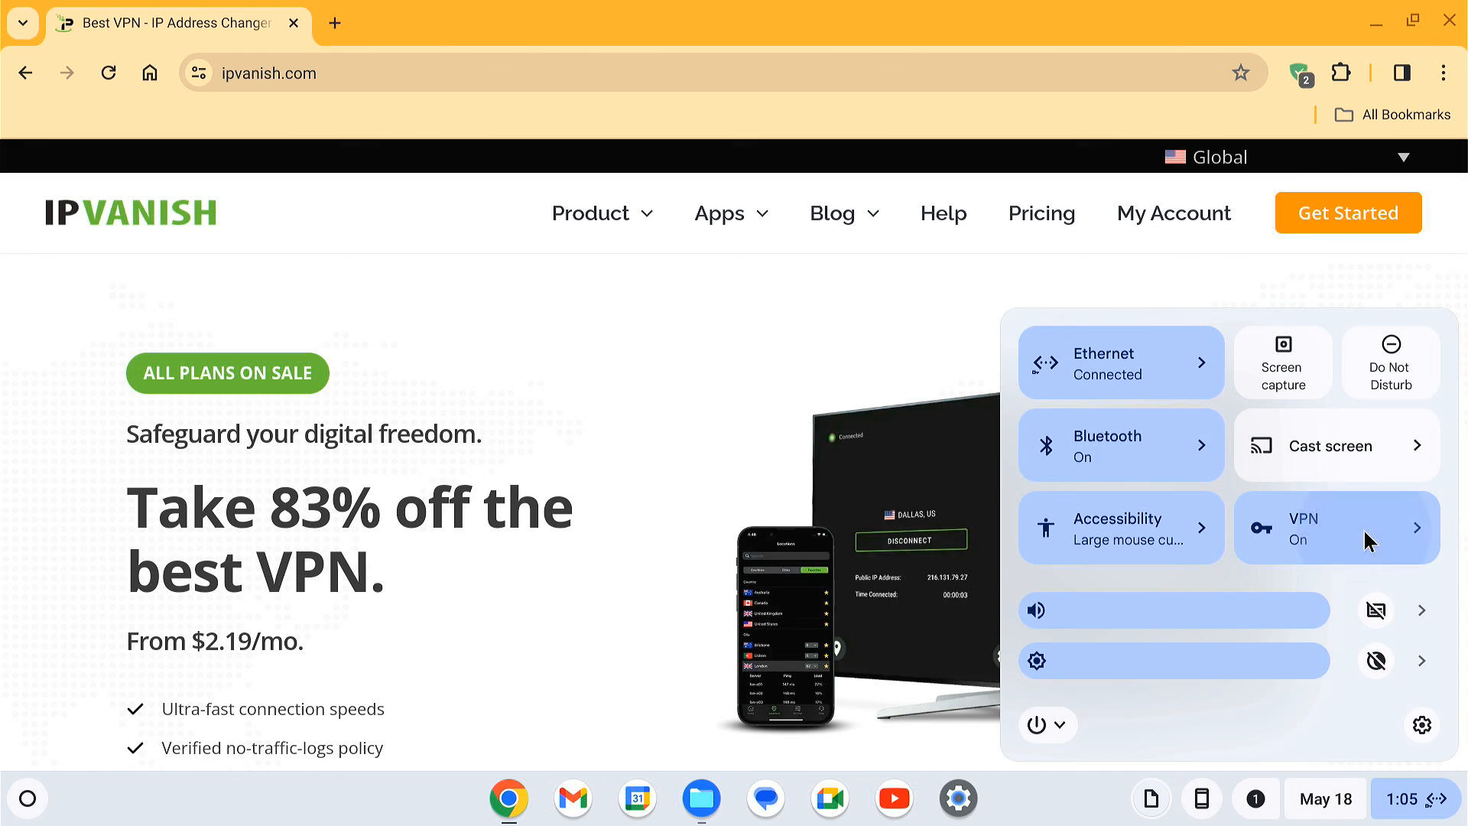
pyautogui.click(1367, 545)
pyautogui.click(1342, 420)
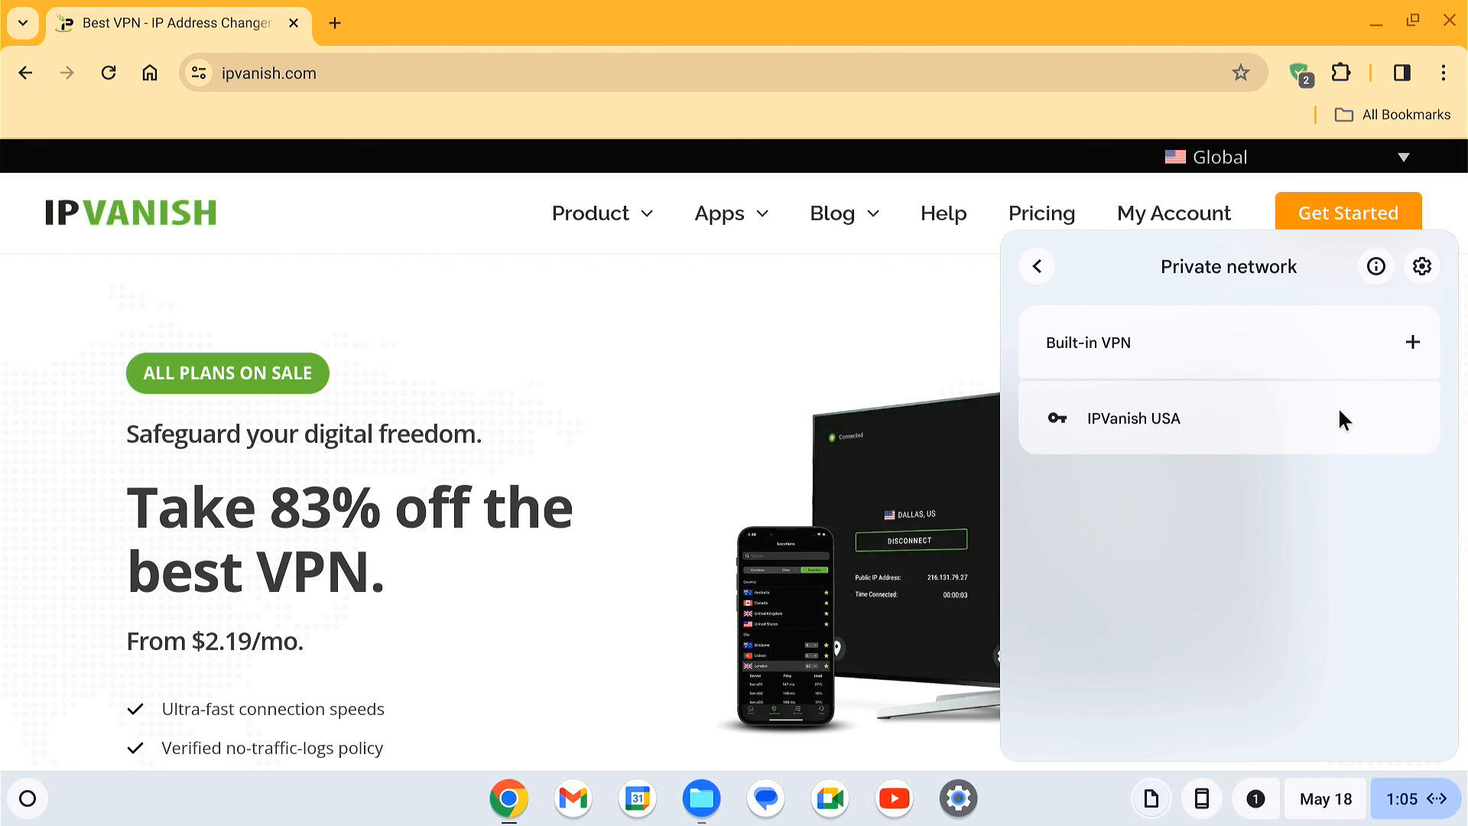
pyautogui.click(1032, 206)
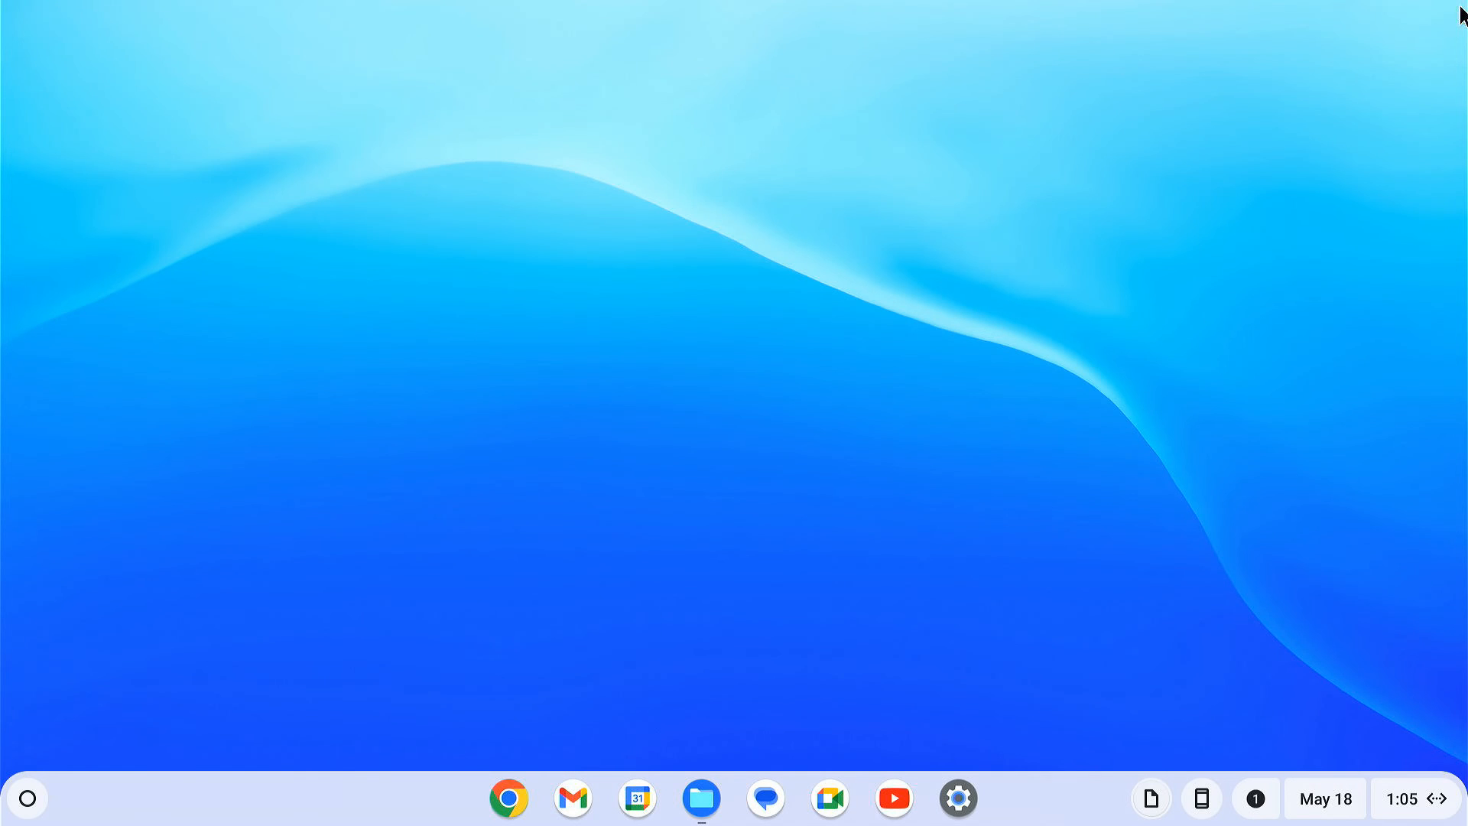